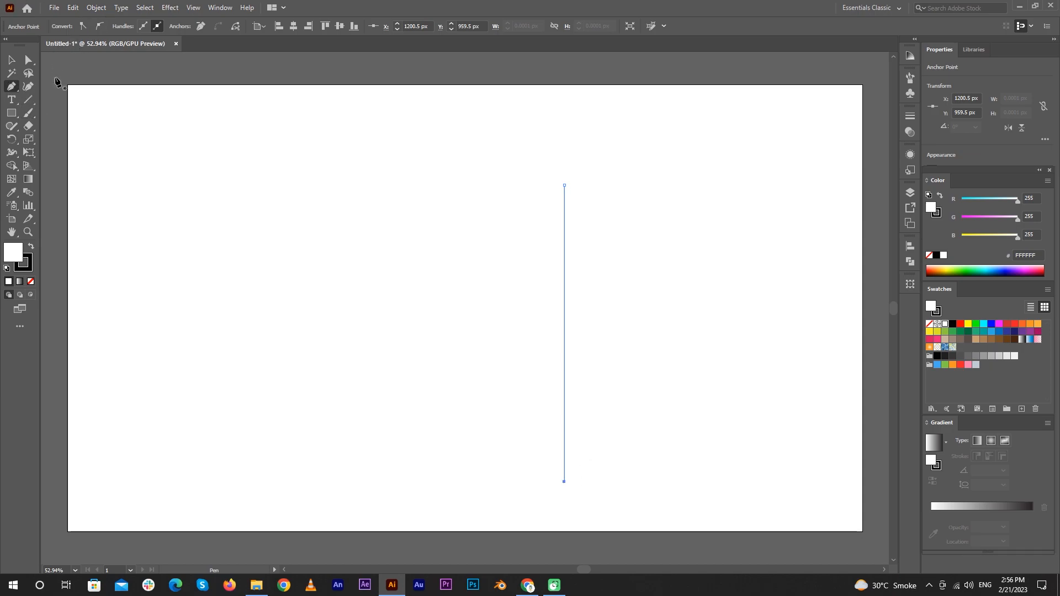
# Set the vertical line's stroke weight to 6 pt.
pyautogui.click(911, 117)
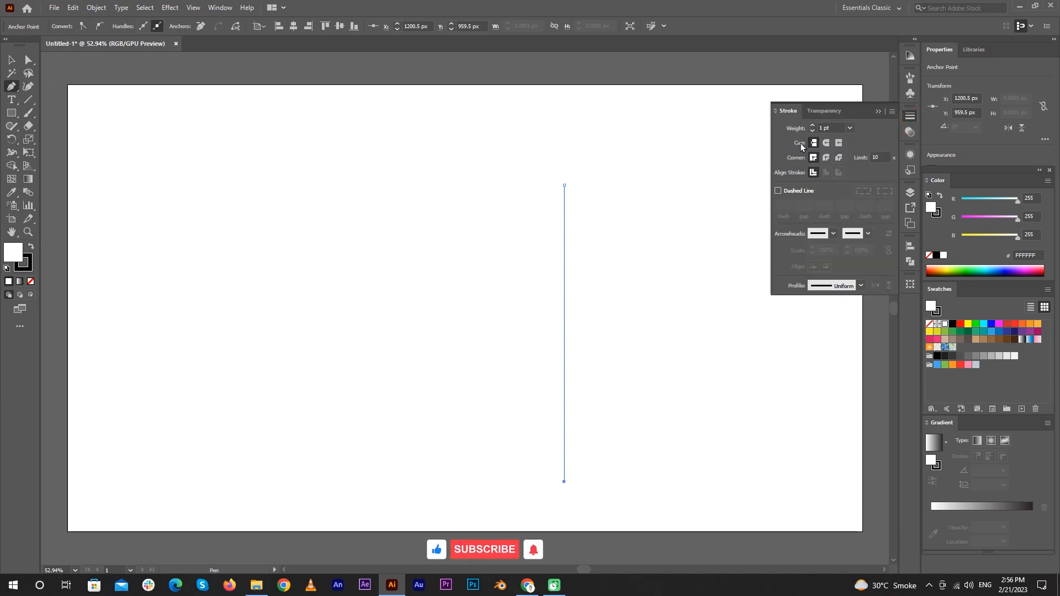
pyautogui.click(849, 129)
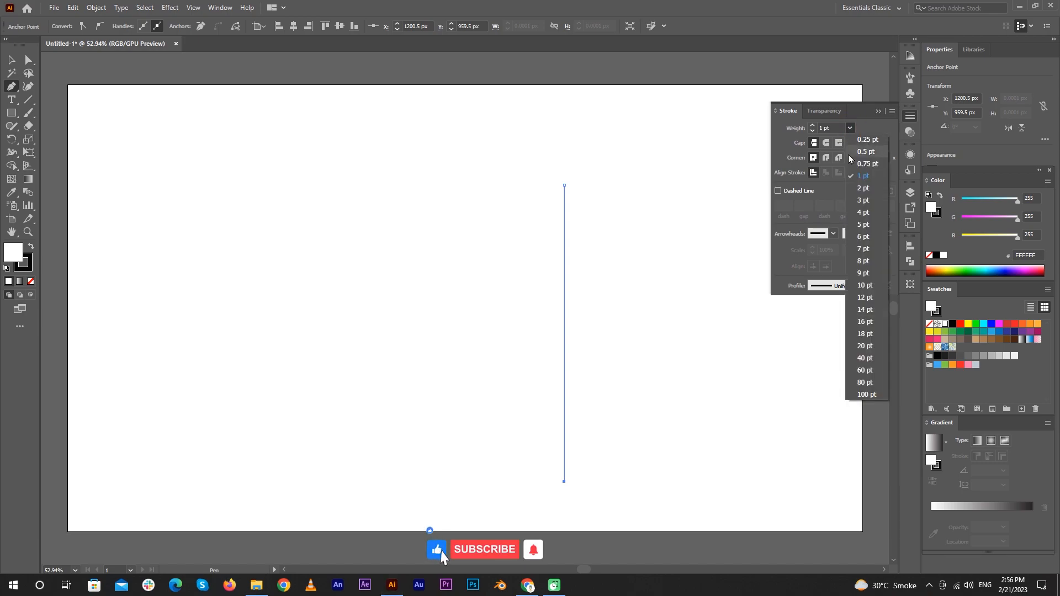
pyautogui.click(870, 234)
# Lengthen the vertical line upward to about 773.5 px and place a copy about 45 px to its left.
pyautogui.click(11, 60)
pyautogui.moveTo(569, 186); pyautogui.dragTo(568, 162)
pyautogui.moveTo(567, 274); pyautogui.dragTo(546, 273)
pyautogui.click(546, 271)
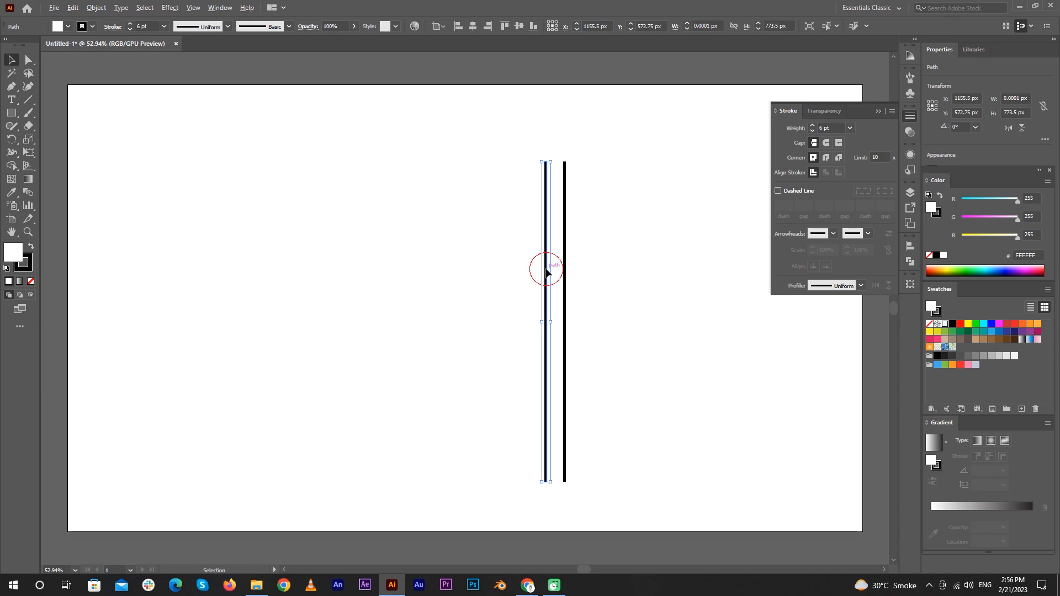
# Narrow the two lines' spacing to about 36 px and copy the pair to the left, forming a four-line group about 95 px wide.
pyautogui.moveTo(522, 147); pyautogui.dragTo(588, 230)
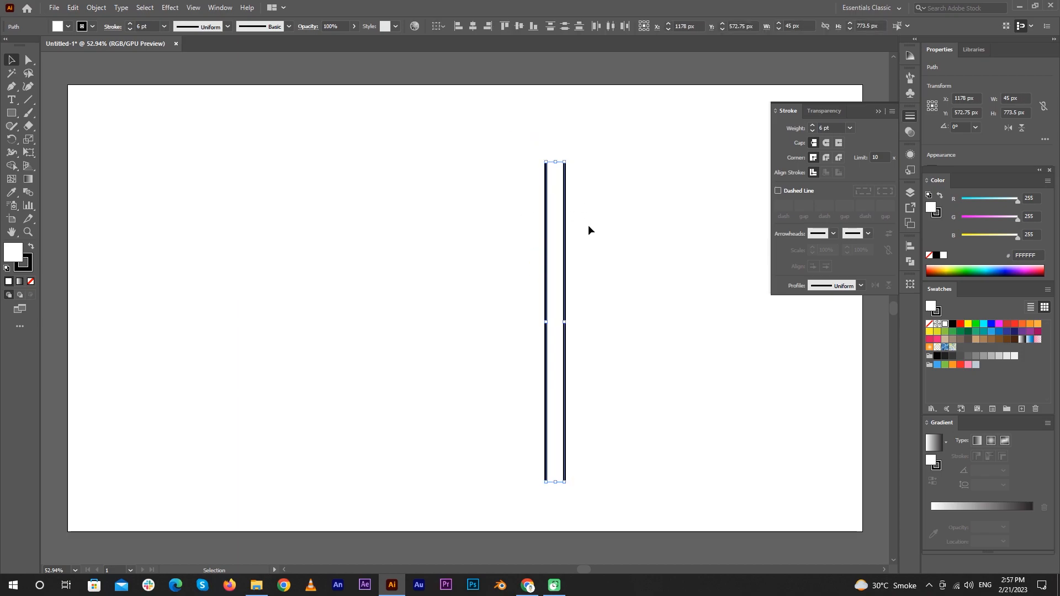
pyautogui.click(546, 224)
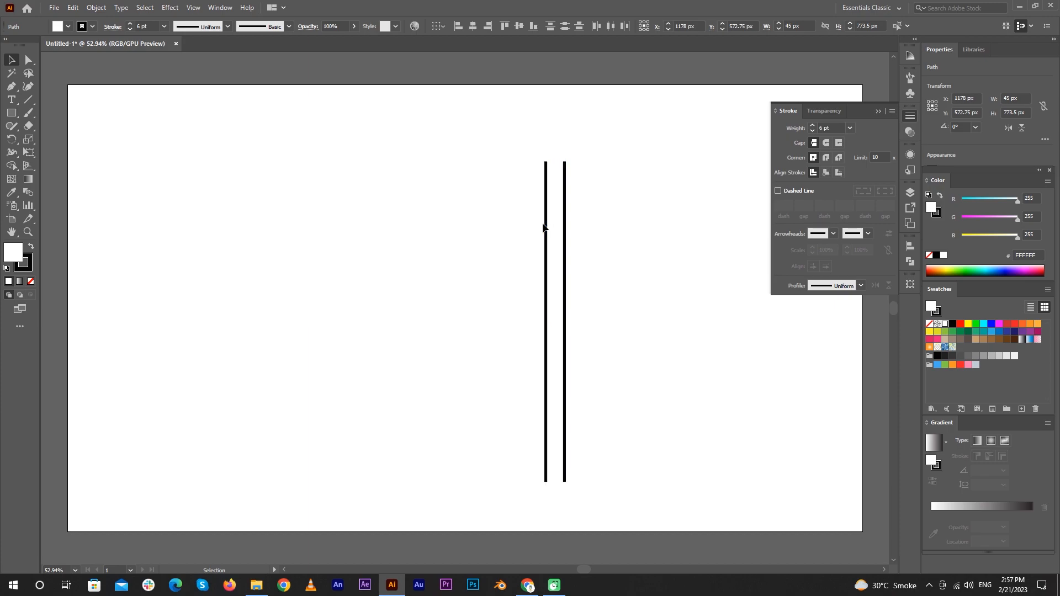
pyautogui.click(545, 219)
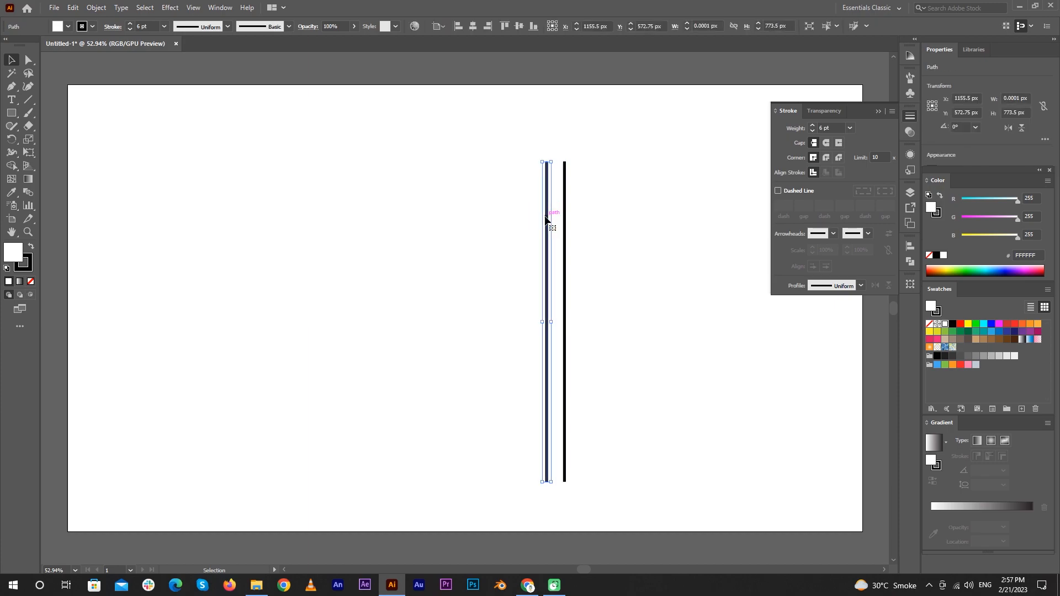
pyautogui.moveTo(545, 219); pyautogui.dragTo(548, 219)
pyautogui.moveTo(508, 149); pyautogui.dragTo(541, 327)
pyautogui.click(653, 309)
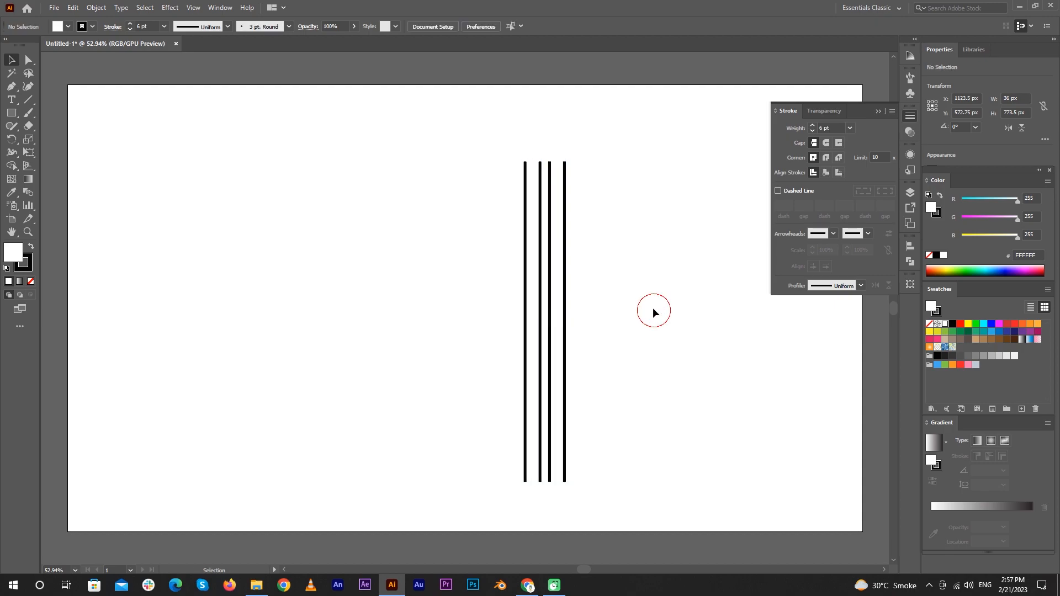
# Duplicate the four-line group twice to the left, giving three separate vertical groups.
pyautogui.moveTo(431, 132); pyautogui.dragTo(615, 331)
pyautogui.moveTo(553, 308); pyautogui.dragTo(454, 306)
pyautogui.click(587, 324)
pyautogui.moveTo(408, 131); pyautogui.dragTo(504, 307)
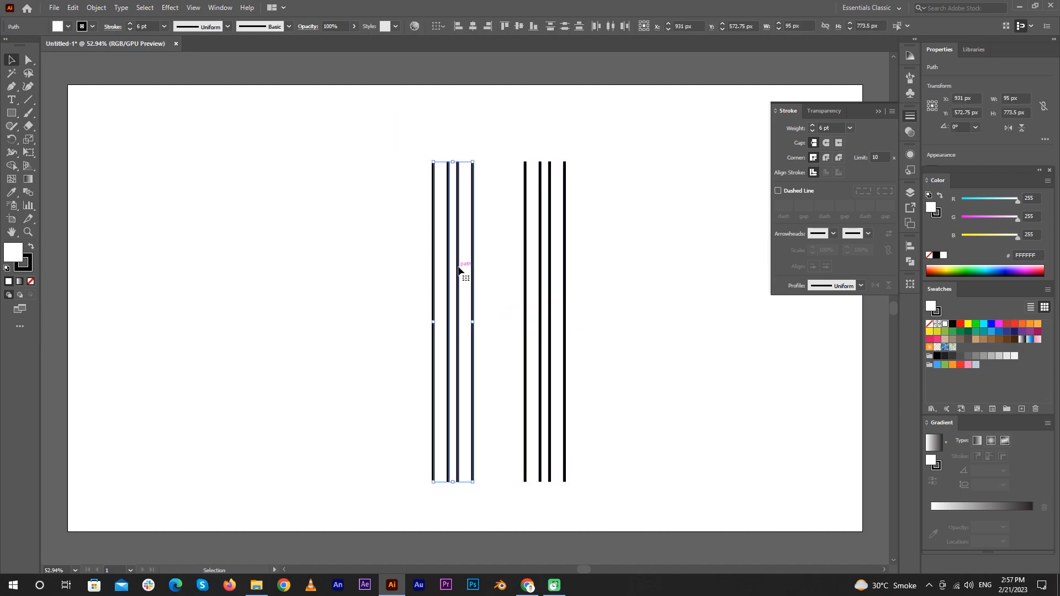
pyautogui.moveTo(457, 269); pyautogui.dragTo(388, 270)
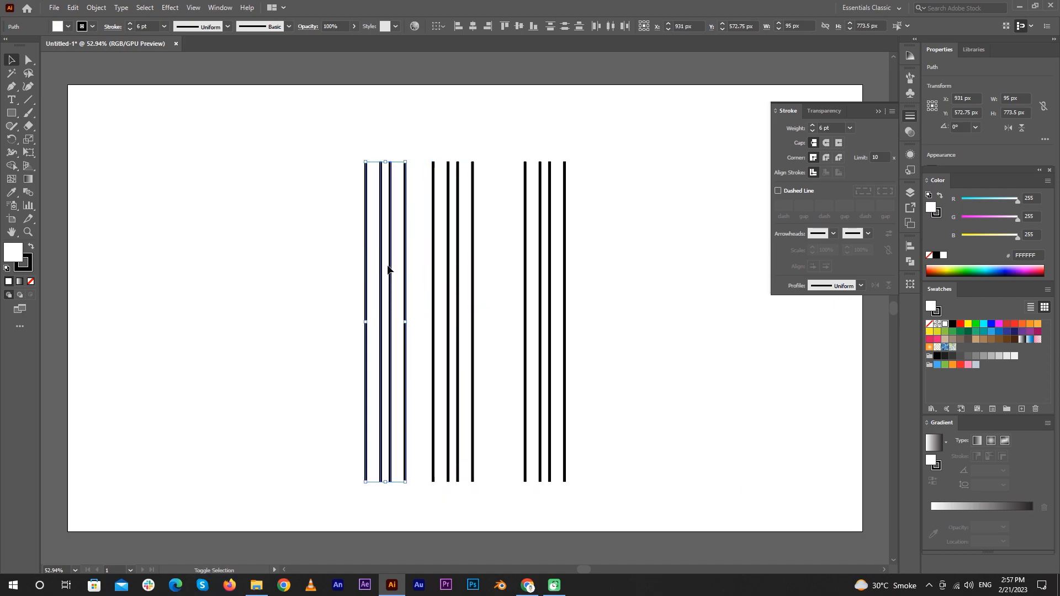
pyautogui.click(657, 339)
# Rotate the rightmost four-line group by 30°.
pyautogui.moveTo(509, 147); pyautogui.dragTo(536, 229)
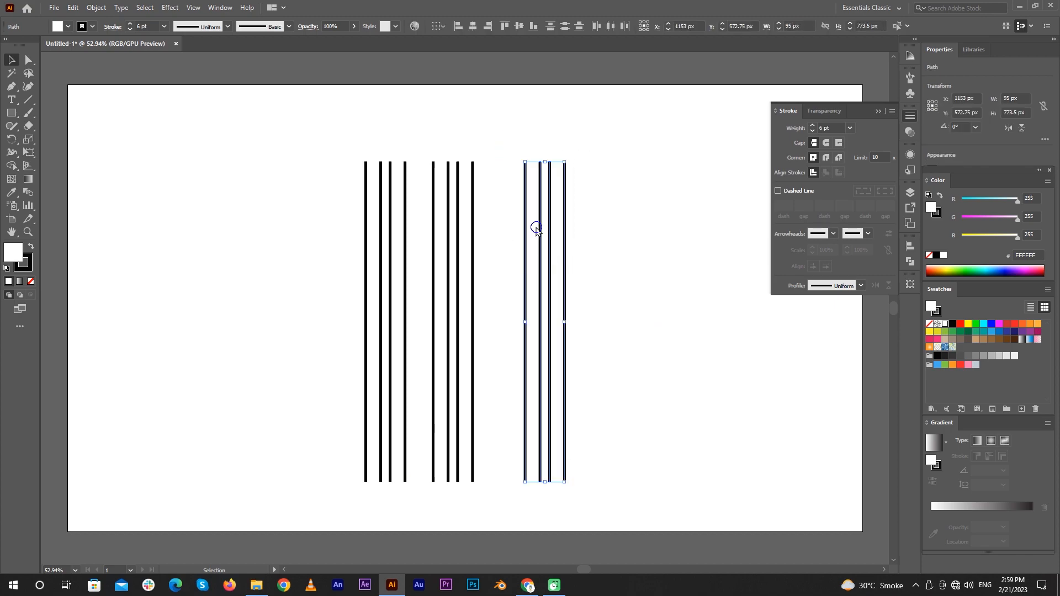
pyautogui.rightClick(536, 228)
pyautogui.moveTo(596, 386)
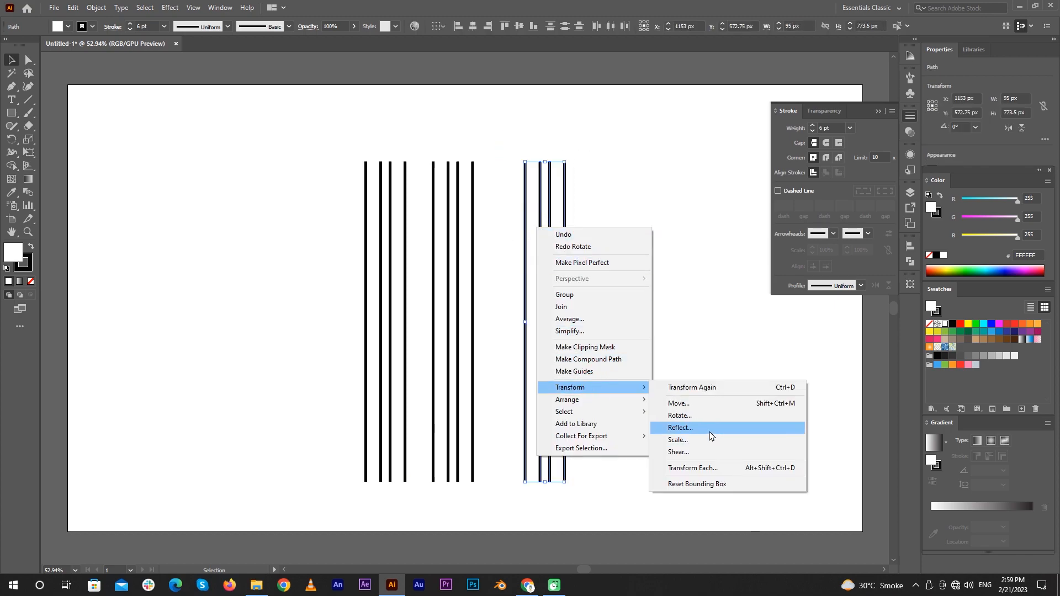
pyautogui.click(707, 415)
pyautogui.write('30')
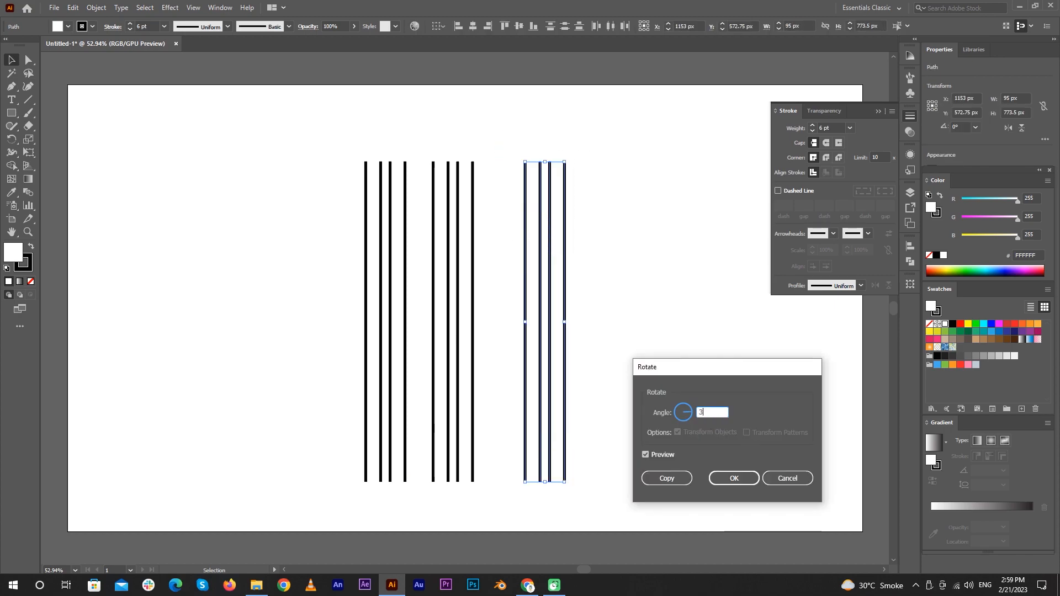
pyautogui.press('Return')
# Rotate the middle four-line group by -30° so it crosses the slanted group near its upper end.
pyautogui.moveTo(501, 461); pyautogui.dragTo(422, 402)
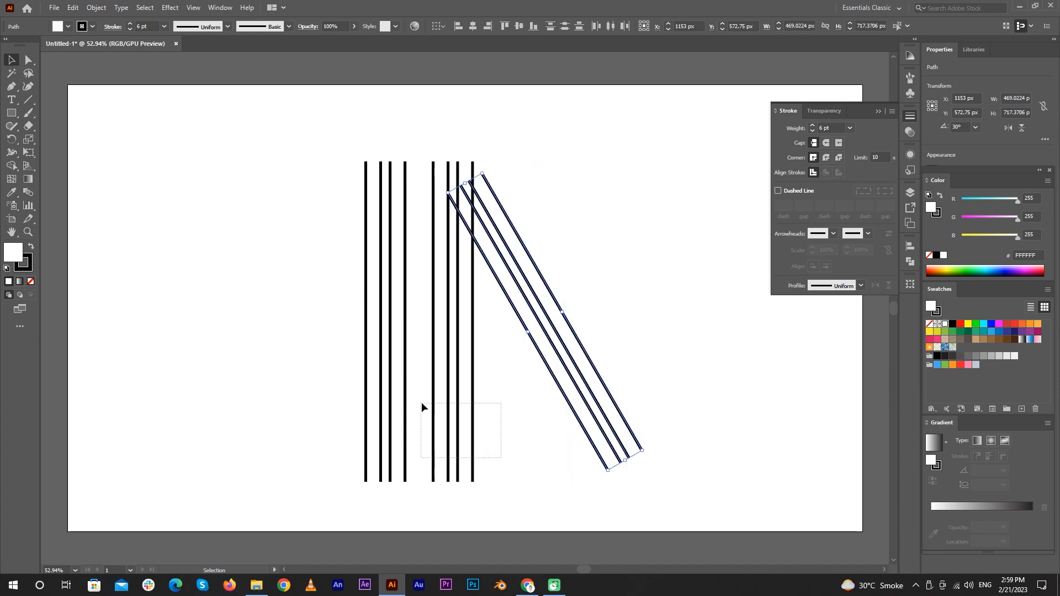
pyautogui.rightClick(448, 399)
pyautogui.moveTo(504, 327)
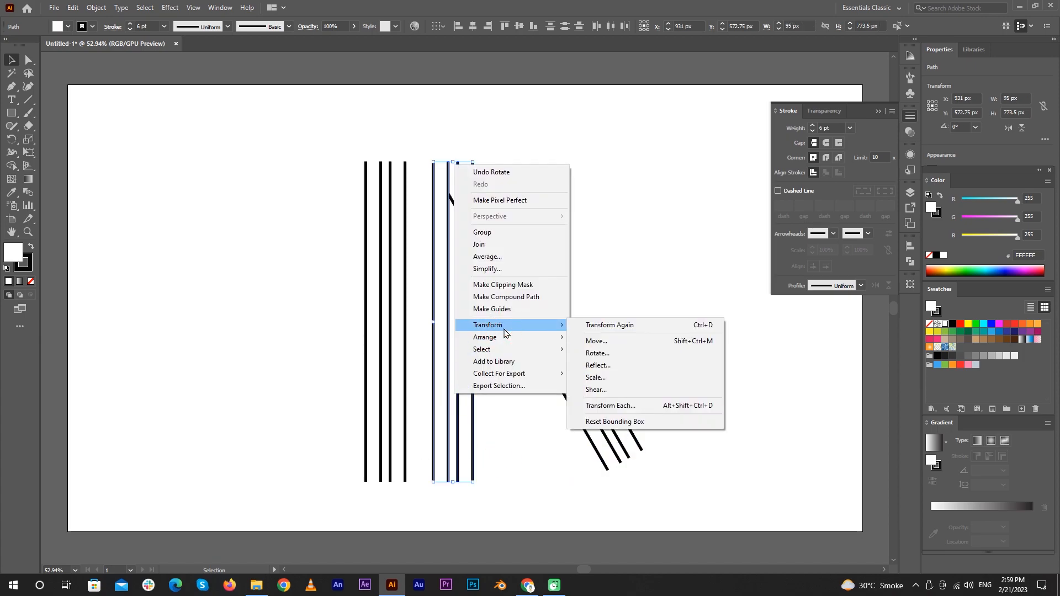
pyautogui.click(625, 351)
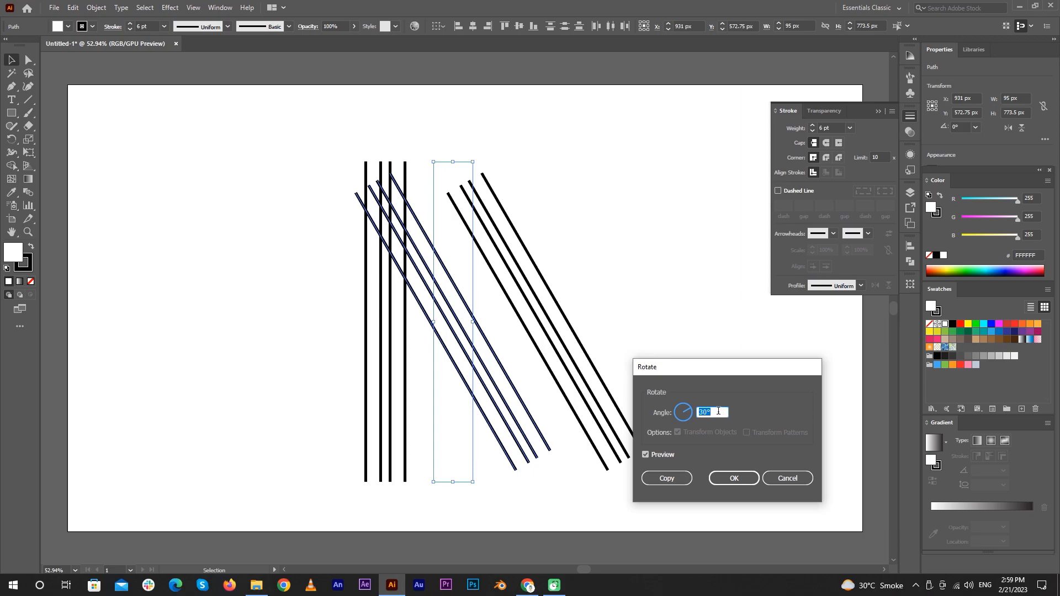
pyautogui.write('-')
pyautogui.press('Return')
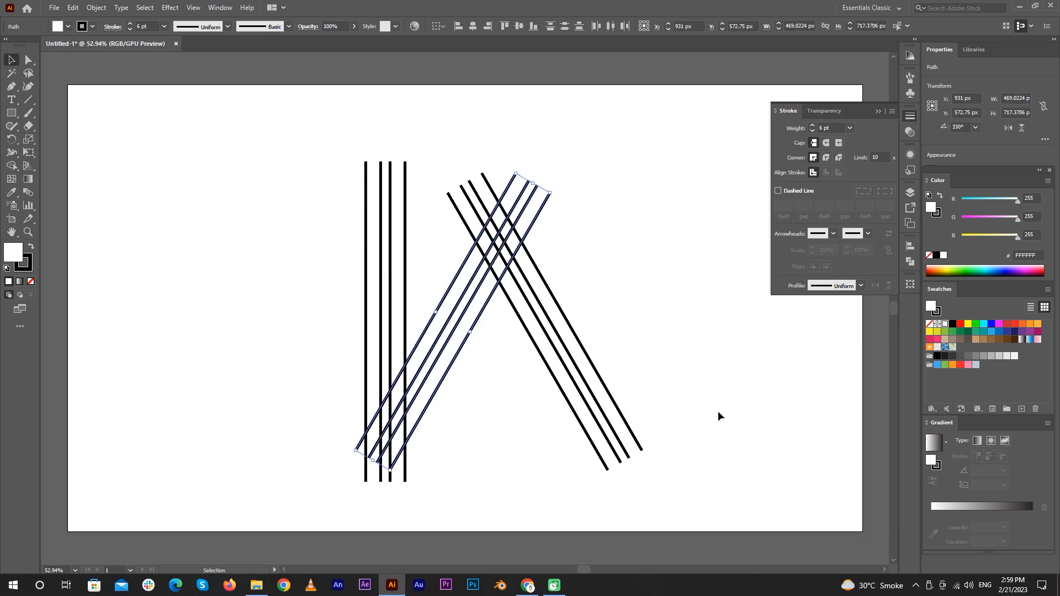
# Try rotating the remaining vertical four-line group by 180°.
pyautogui.moveTo(411, 210); pyautogui.dragTo(267, 130)
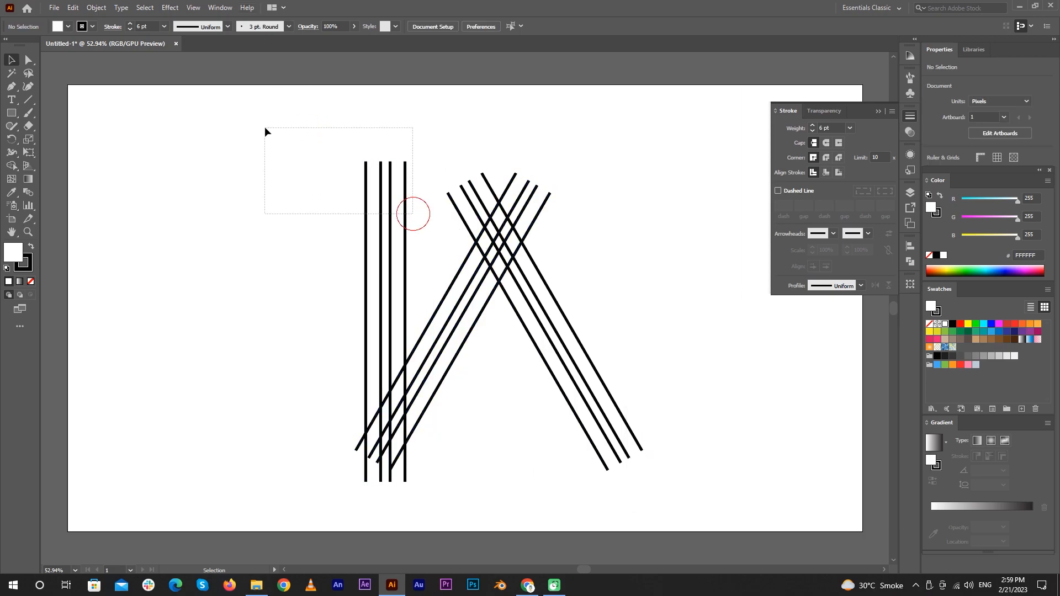
pyautogui.rightClick(373, 187)
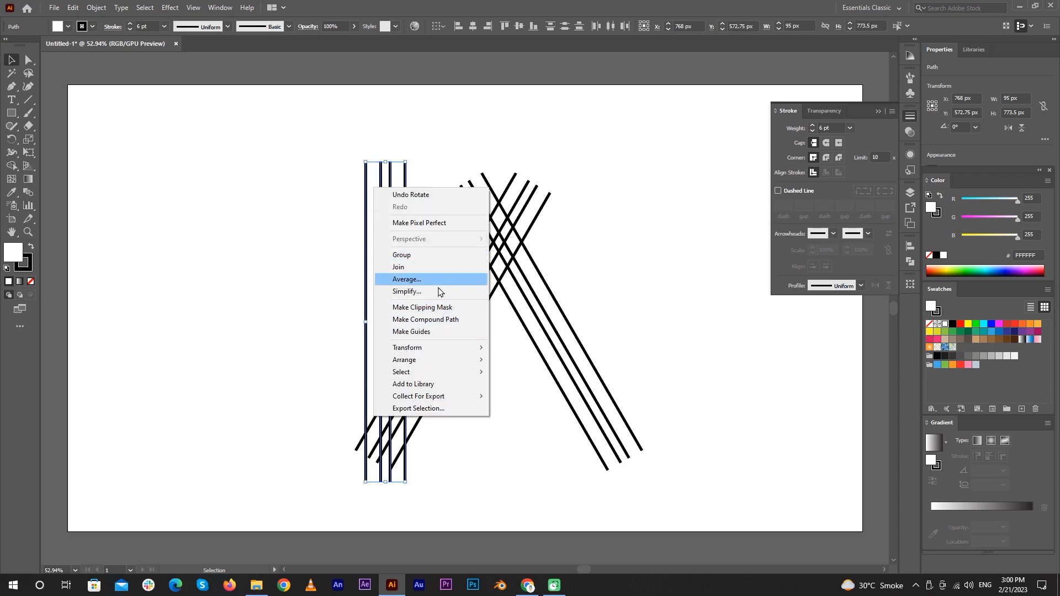
pyautogui.moveTo(437, 347)
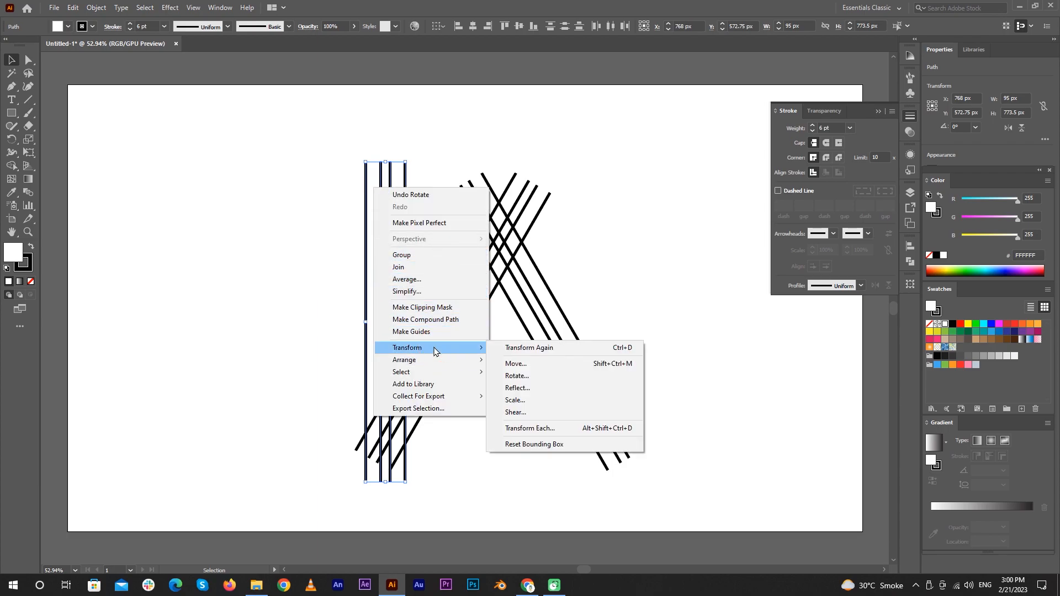
pyautogui.click(532, 378)
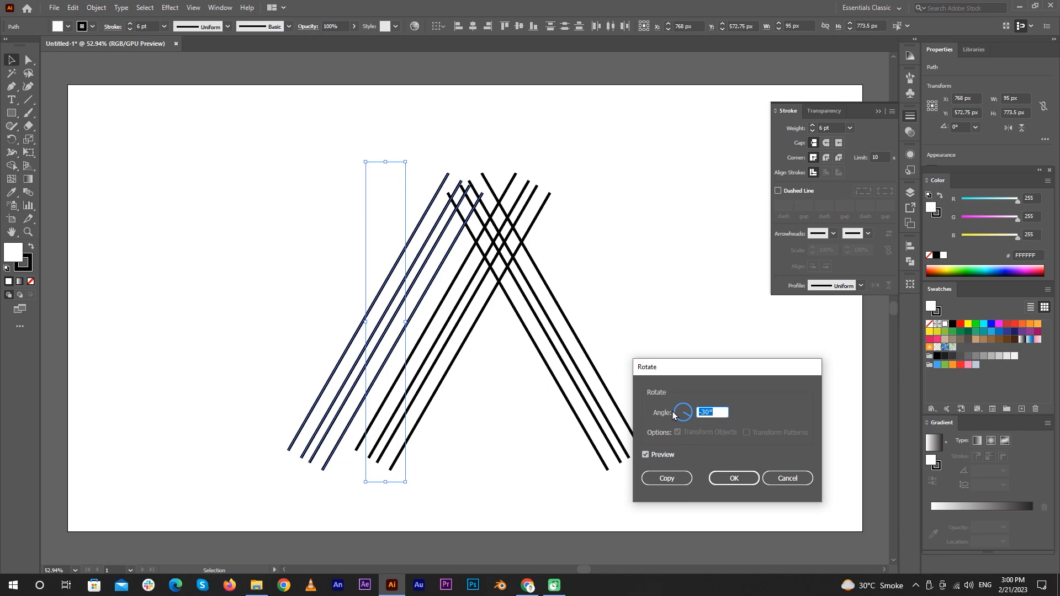
pyautogui.write('180')
pyautogui.press('Return')
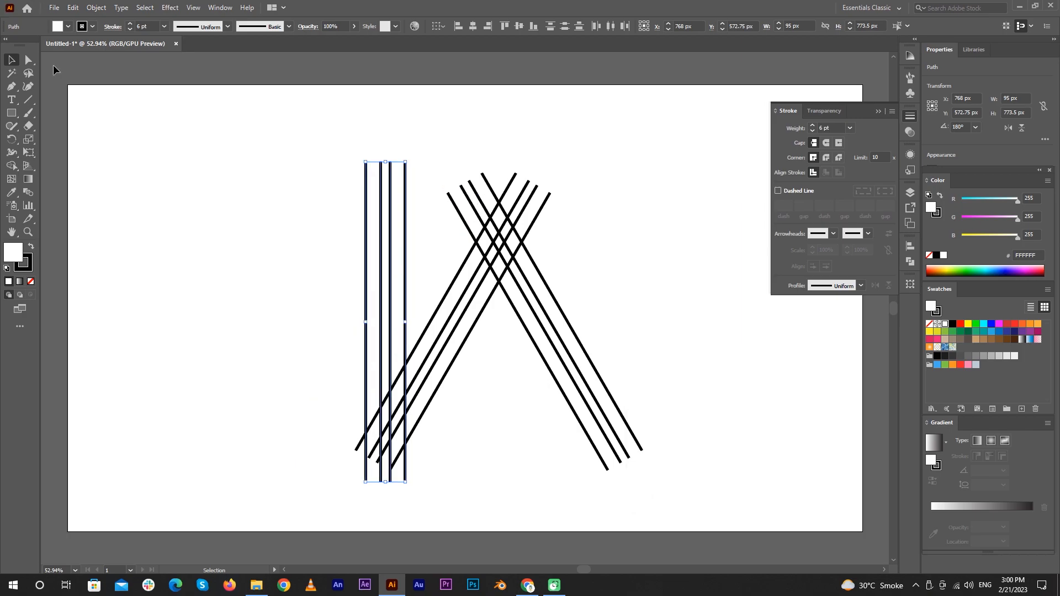
# Rotate the vertical four-line group to horizontal and move it across the lower half of the two slanted groups.
pyautogui.rightClick(392, 241)
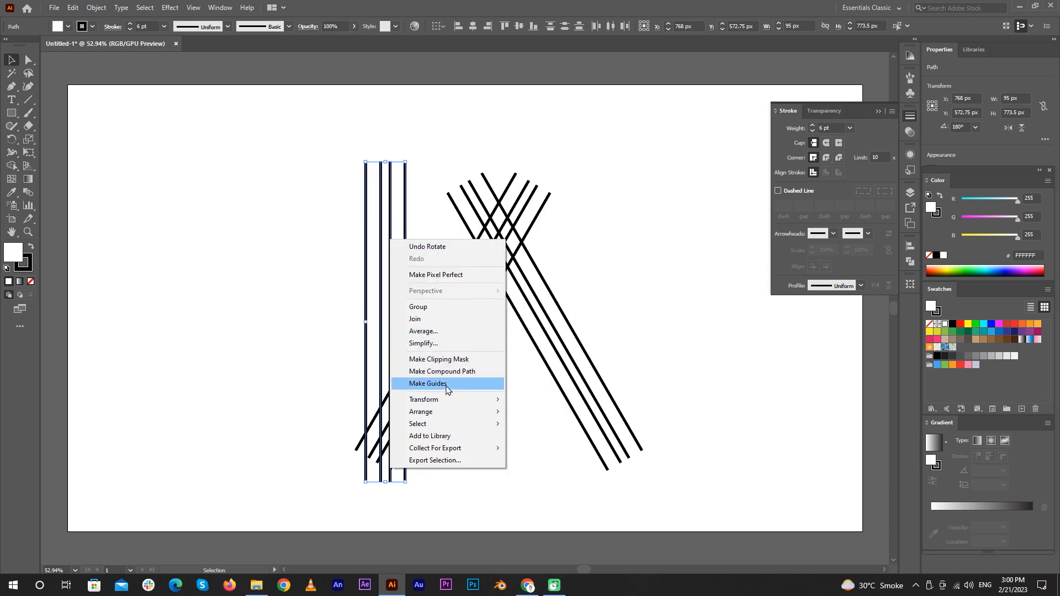
pyautogui.click(441, 403)
pyautogui.click(545, 431)
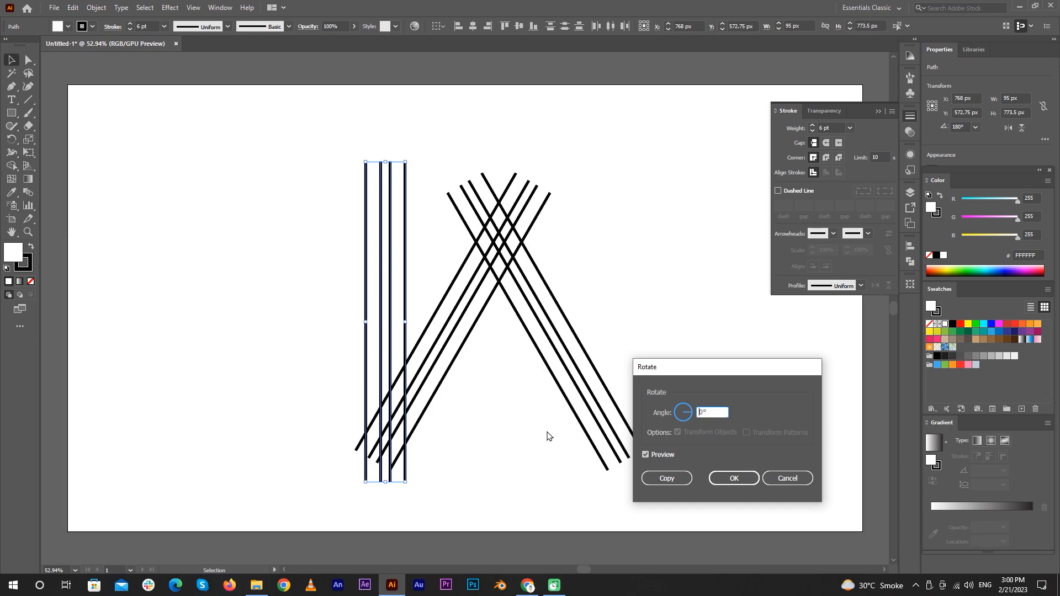
pyautogui.press('Return')
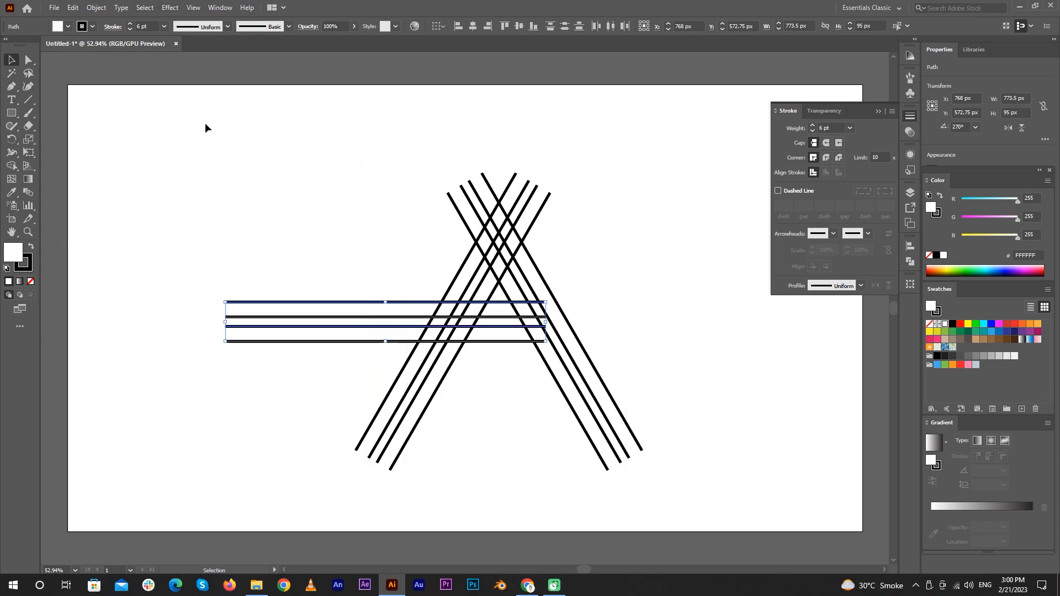
pyautogui.moveTo(365, 320); pyautogui.dragTo(490, 347)
pyautogui.click(571, 308)
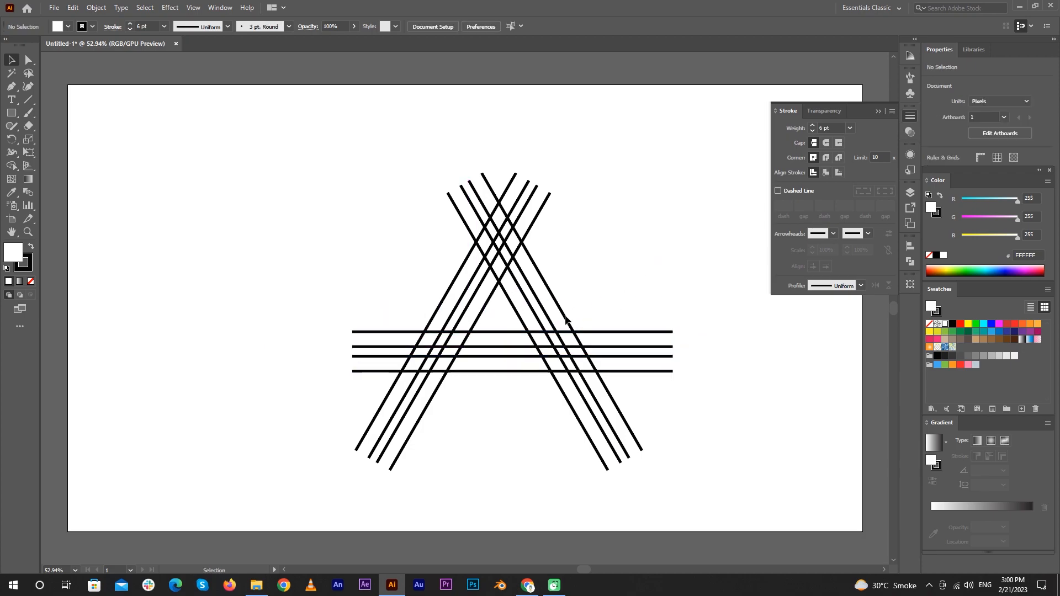
# Nudge the slanted group that descends to the right about 54 px to the right.
pyautogui.moveTo(570, 470); pyautogui.dragTo(713, 430)
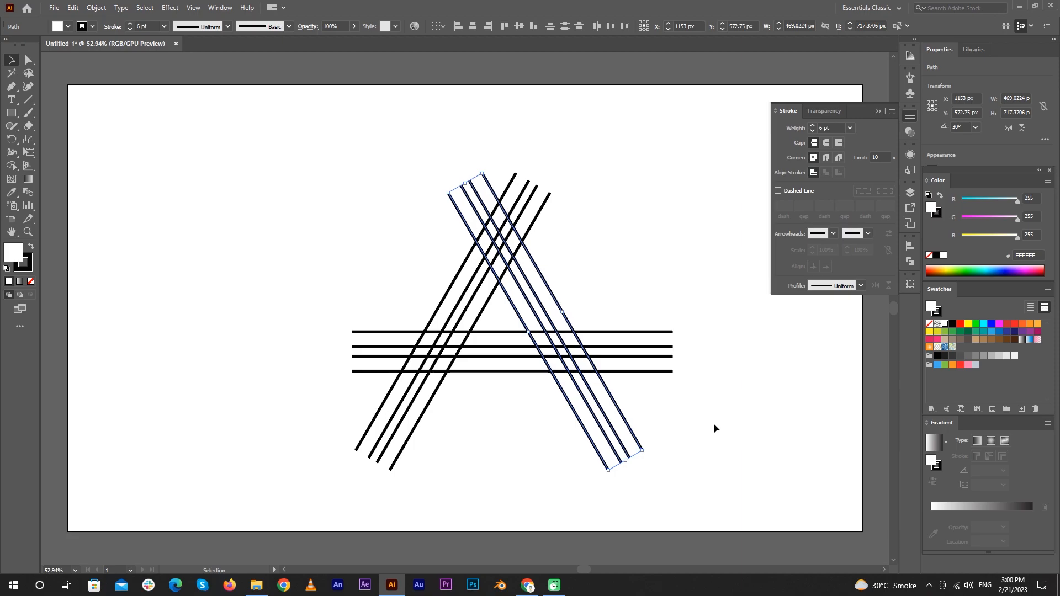
pyautogui.press('Right')
pyautogui.press('Right')
pyautogui.press('Right')
pyautogui.press('Right')
pyautogui.press('Right')
pyautogui.press('Right')
pyautogui.press('Right')
pyautogui.press('Right')
pyautogui.press('Right')
pyautogui.press('Right')
pyautogui.press('Right')
pyautogui.press('Right')
pyautogui.press('Right')
pyautogui.press('Right')
pyautogui.press('Right')
pyautogui.press('Right')
pyautogui.press('Right')
pyautogui.press('Right')
pyautogui.press('Right')
pyautogui.press('Right')
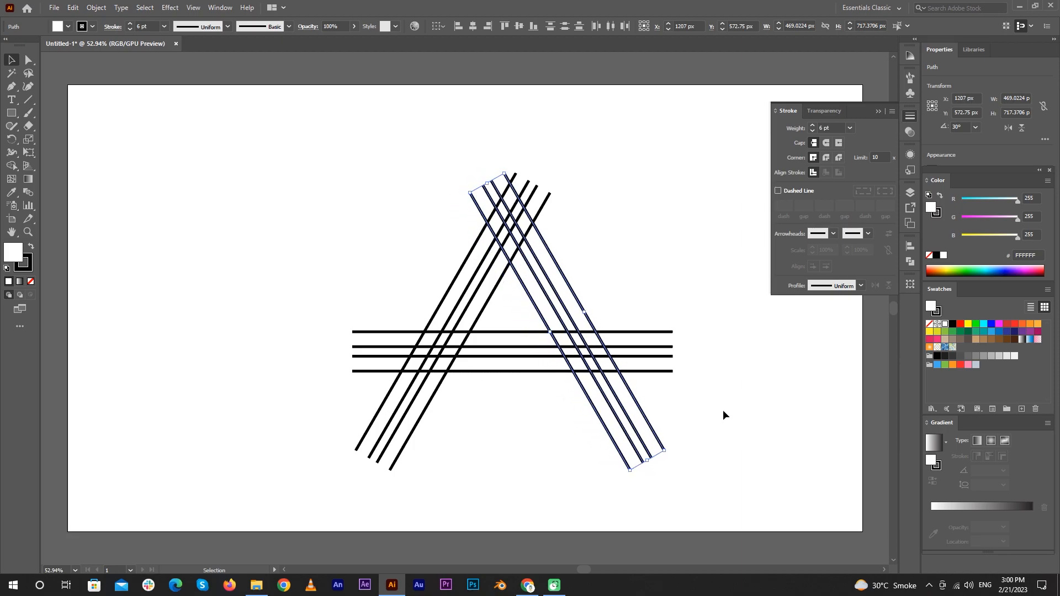
pyautogui.click(728, 461)
# Move all three line groups together up and left, centring them horizontally on the artboard at X 960 px.
pyautogui.moveTo(277, 141)
pyautogui.mouseDown()
pyautogui.moveTo(786, 516)
pyautogui.moveTo(771, 505)
pyautogui.mouseUp()
pyautogui.moveTo(591, 352); pyautogui.dragTo(543, 321)
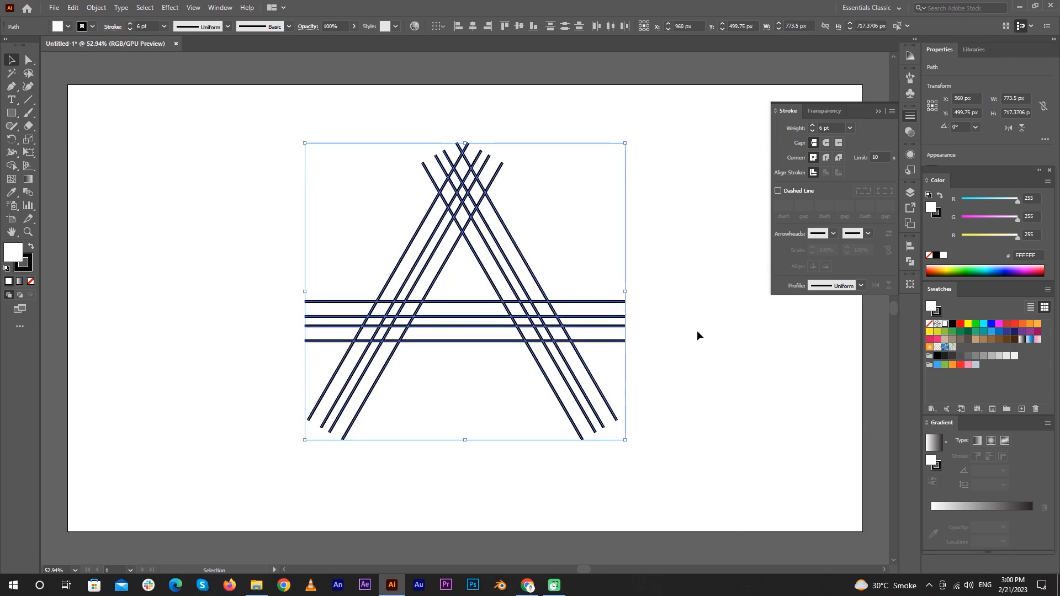
pyautogui.click(629, 377)
# Nudge the horizontal four-line group down 6 px.
pyautogui.moveTo(458, 282); pyautogui.dragTo(478, 362)
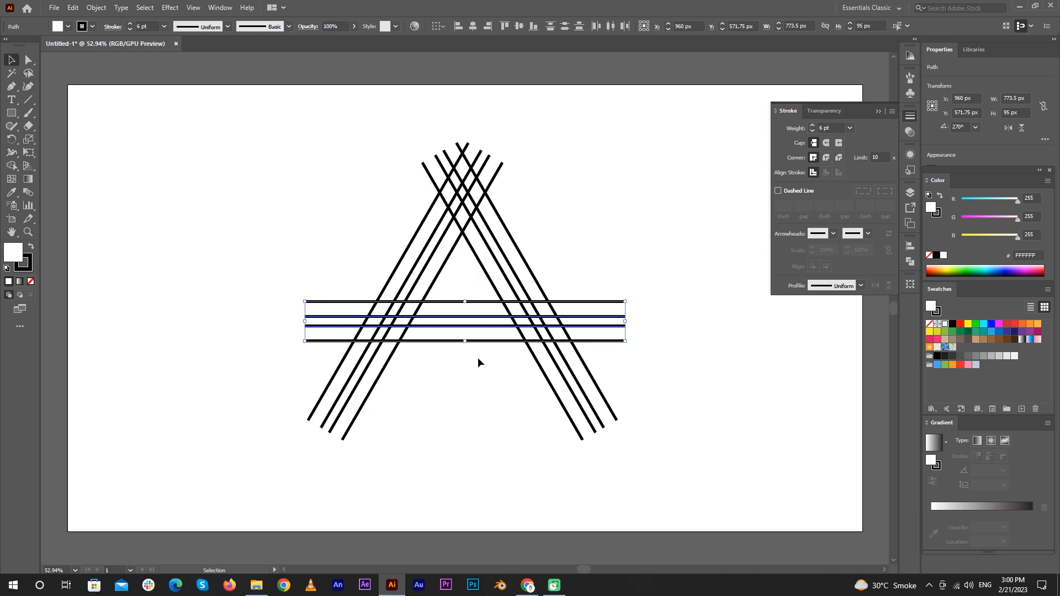
pyautogui.press('Down')
pyautogui.press('Down')
pyautogui.press('Down')
pyautogui.press('Down')
pyautogui.press('Down')
pyautogui.press('Down')
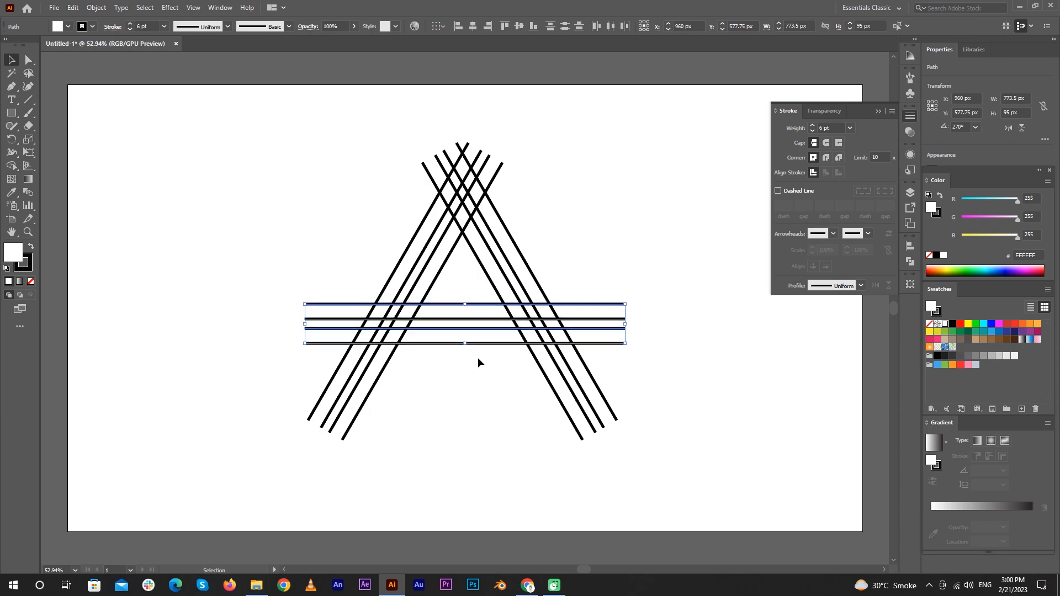
pyautogui.click(842, 352)
# Copy the horizontal four-line group about 166 px straight down, near the feet of the slanted groups.
pyautogui.scroll(1, 613, 310)
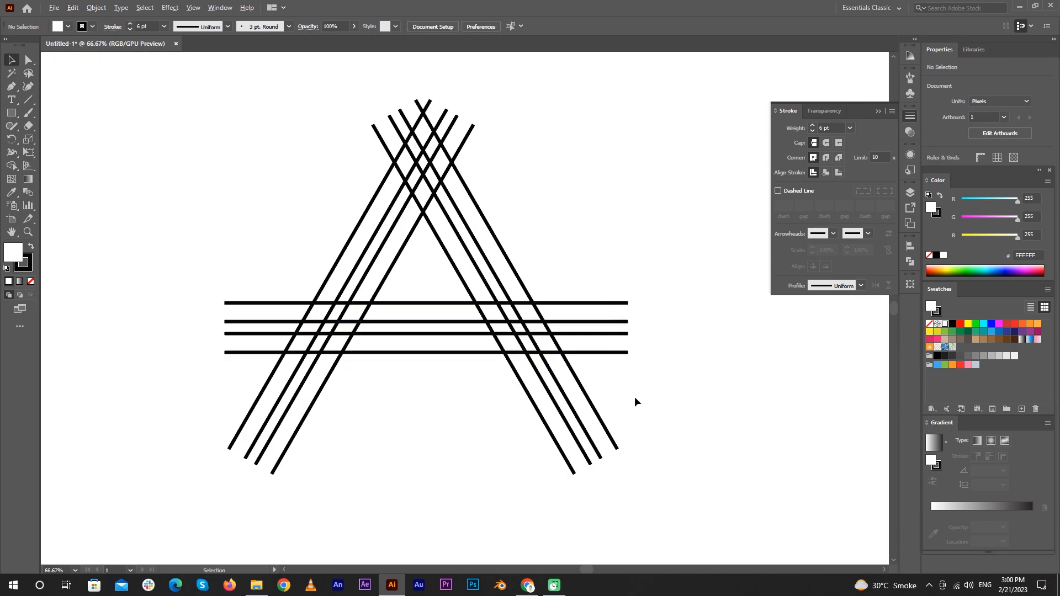
pyautogui.moveTo(416, 280); pyautogui.dragTo(449, 420)
pyautogui.moveTo(415, 382); pyautogui.dragTo(446, 332)
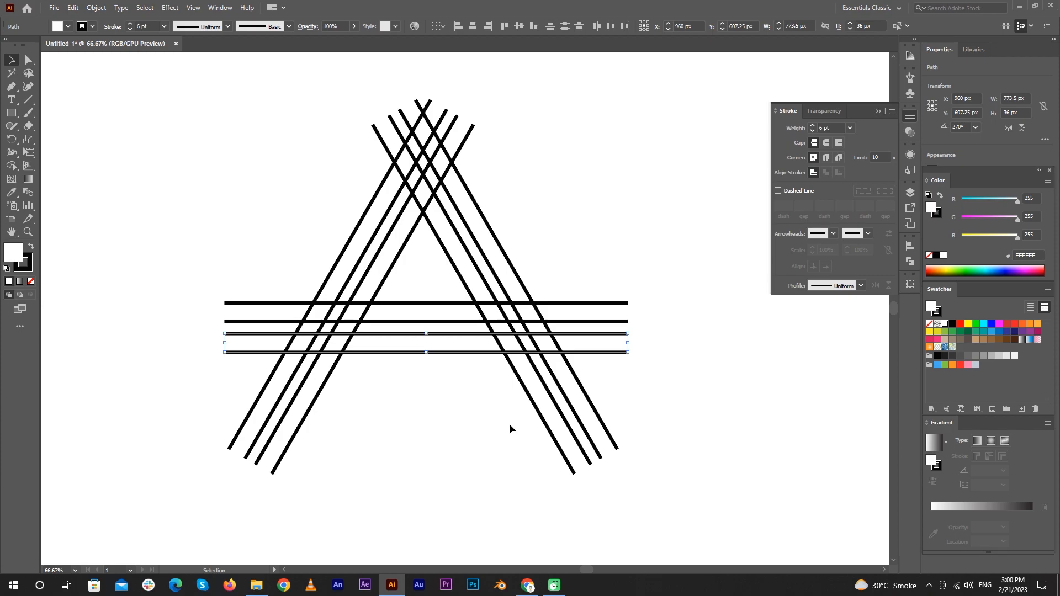
pyautogui.moveTo(434, 405); pyautogui.dragTo(436, 276)
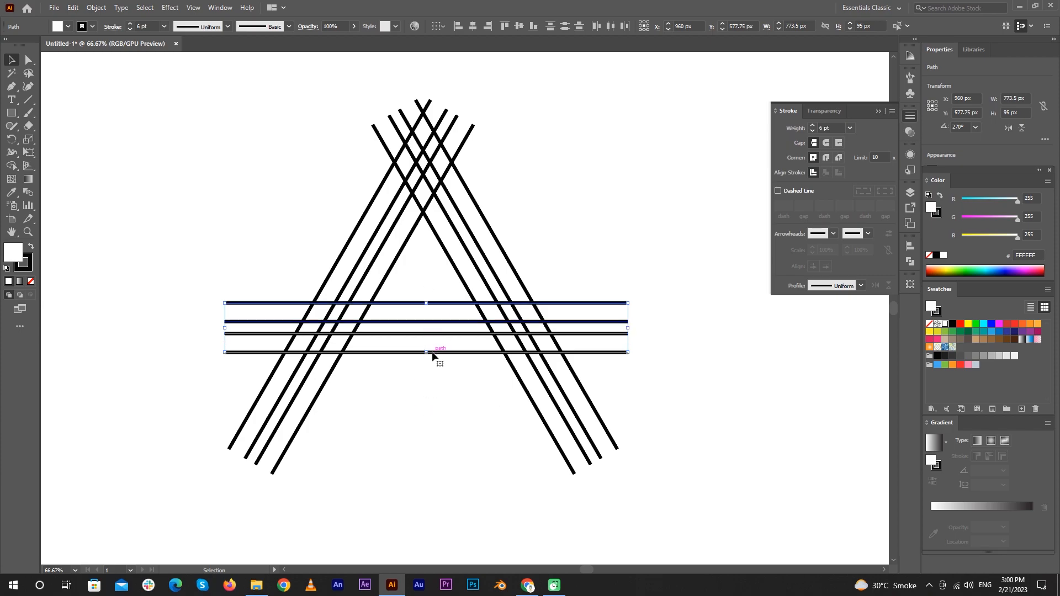
pyautogui.moveTo(437, 335); pyautogui.dragTo(436, 425)
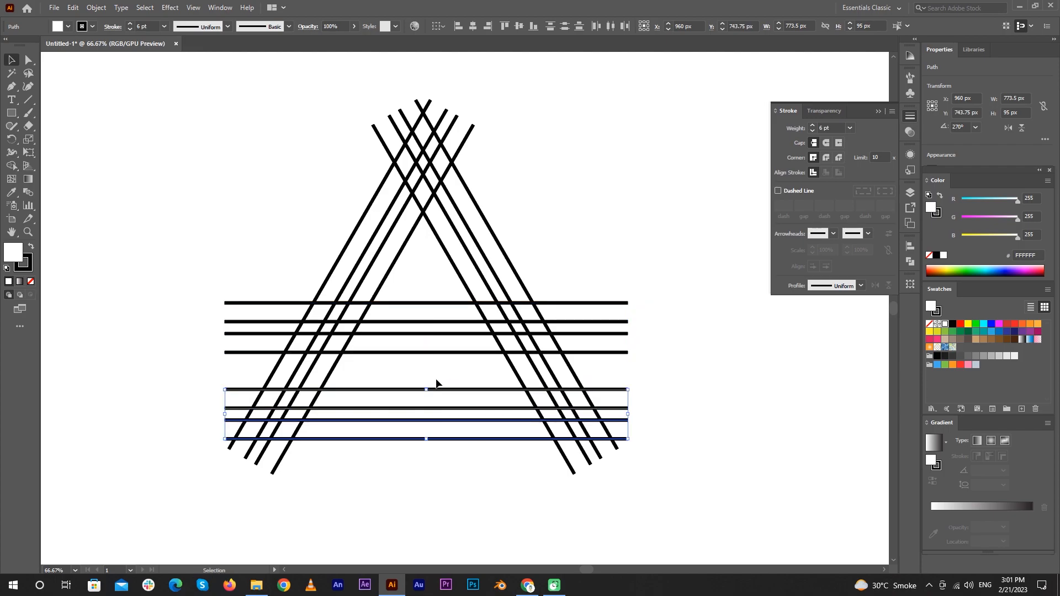
# Nudge the upper horizontal four-line group up about 3 px.
pyautogui.moveTo(431, 289); pyautogui.dragTo(427, 276)
pyautogui.press('Up')
pyautogui.press('Up')
pyautogui.press('Up')
pyautogui.click(424, 276)
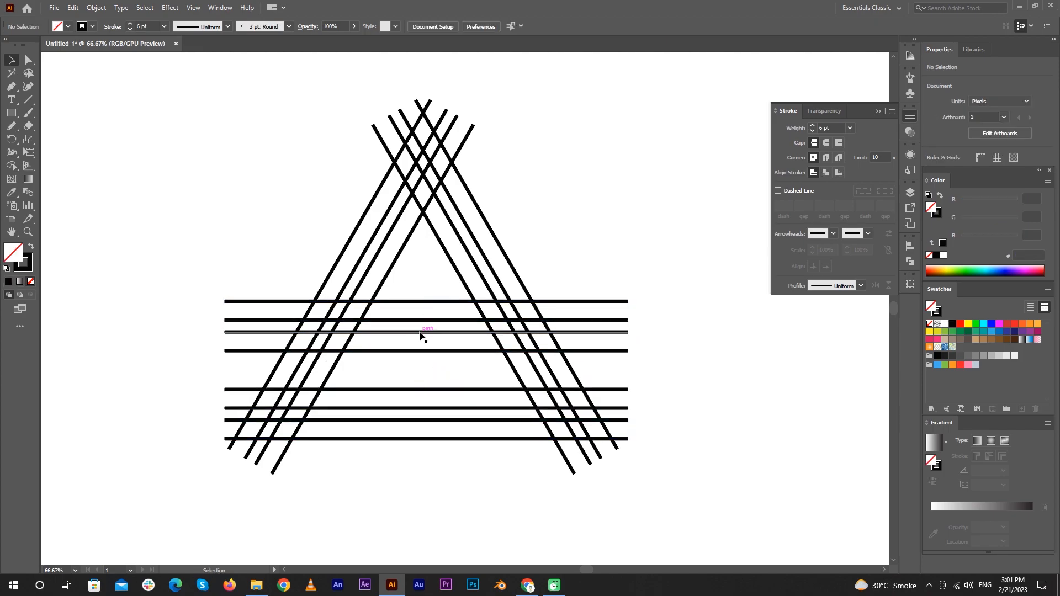
# Move the second line of the upper horizontal group up to Y 554.25 px.
pyautogui.click(422, 320)
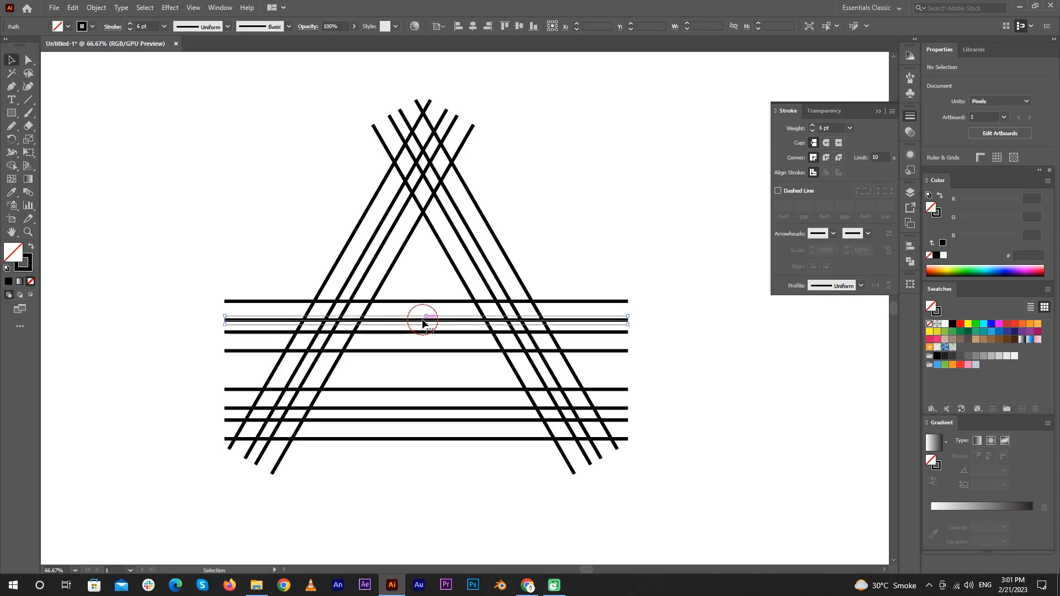
pyautogui.press('Up')
pyautogui.press('Up')
pyautogui.press('Up')
pyautogui.press('Up')
pyautogui.press('Up')
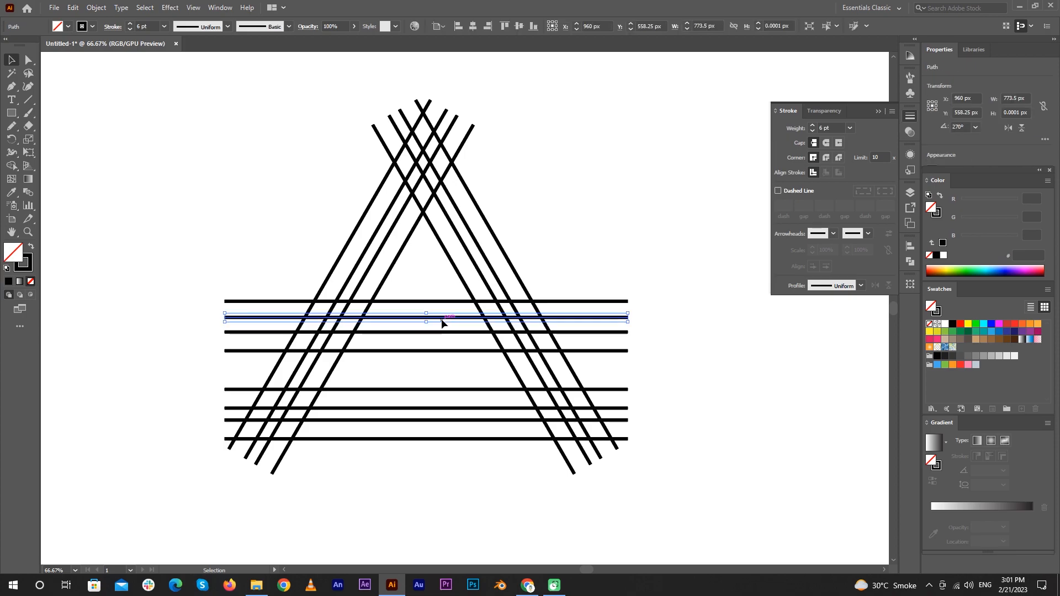
pyautogui.press('Up')
pyautogui.press('Up')
pyautogui.press('Up')
pyautogui.press('Up')
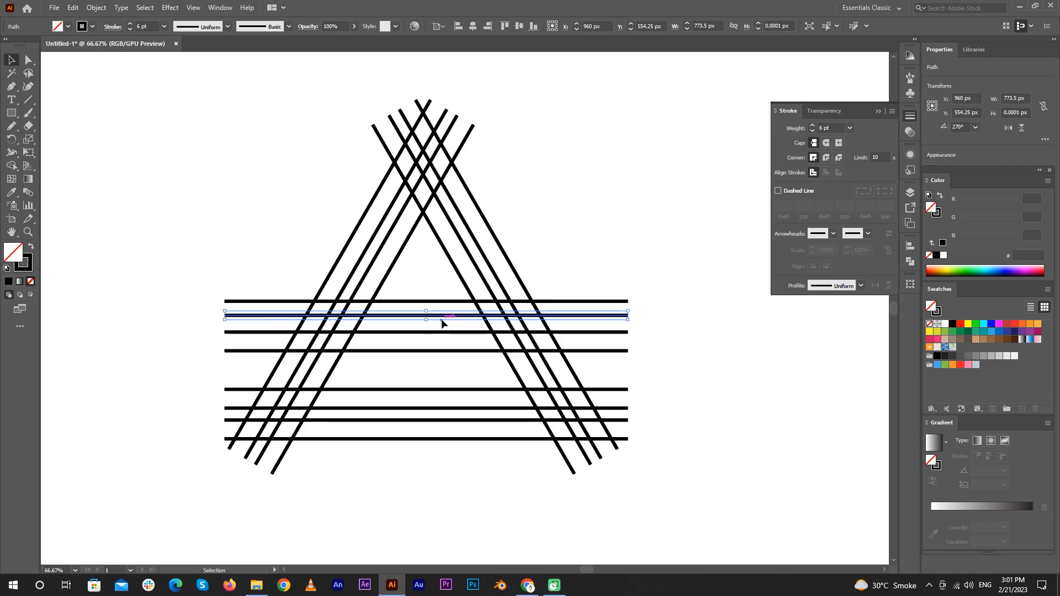
pyautogui.click(737, 389)
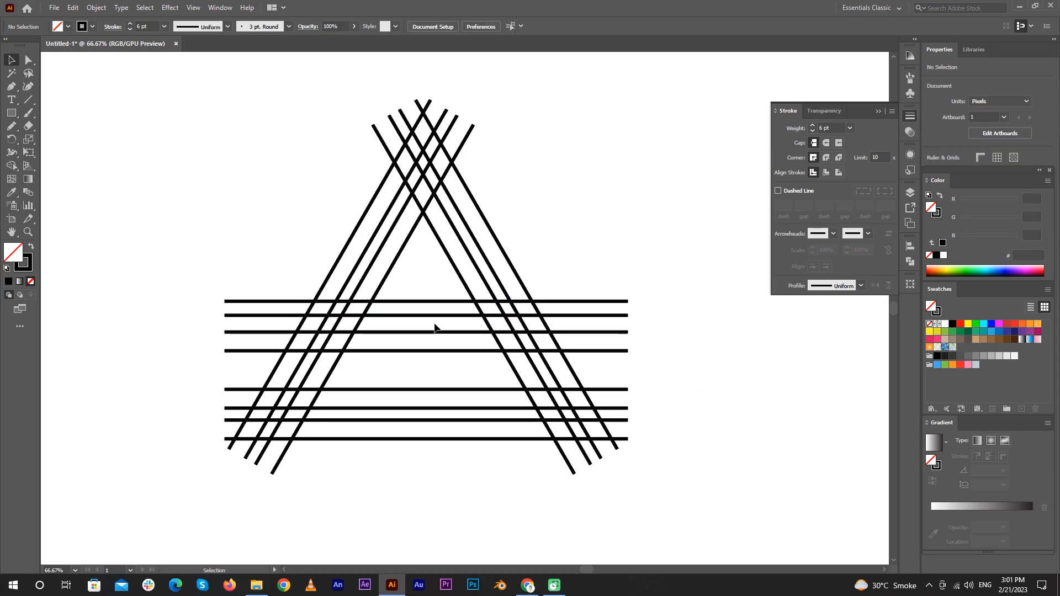
# Replace the lower two lines of the upper horizontal group with a copy of its upper two, 60 px further down.
pyautogui.click(435, 359)
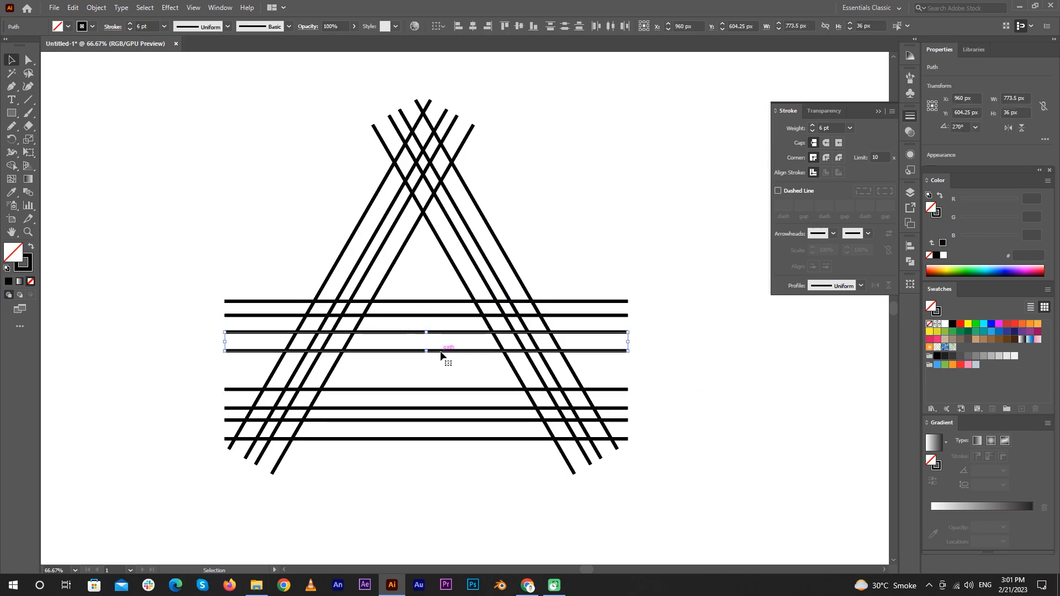
pyautogui.press('Delete')
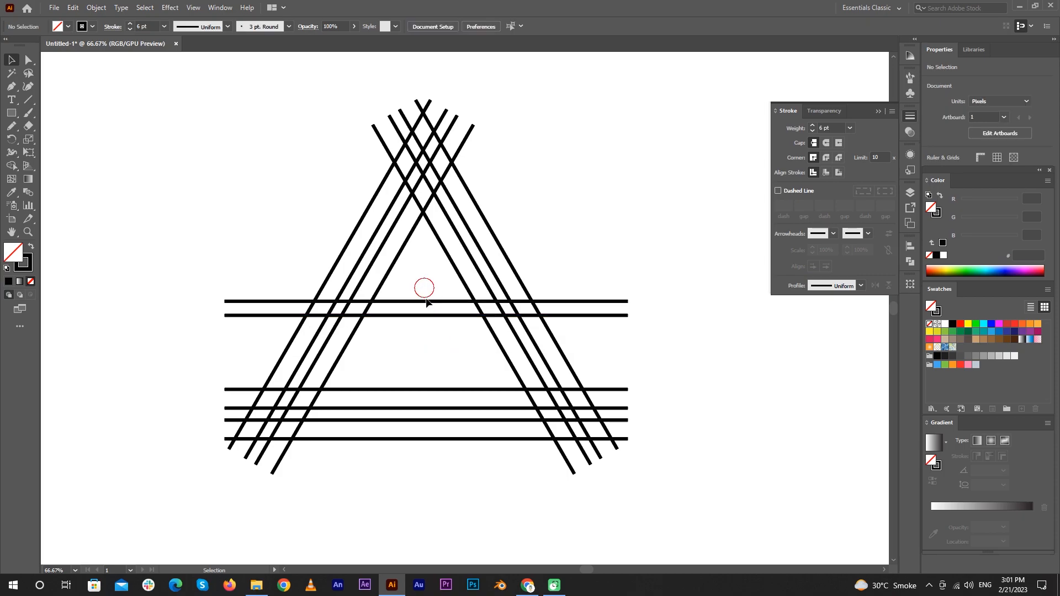
pyautogui.click(424, 301)
pyautogui.moveTo(440, 317); pyautogui.dragTo(435, 340)
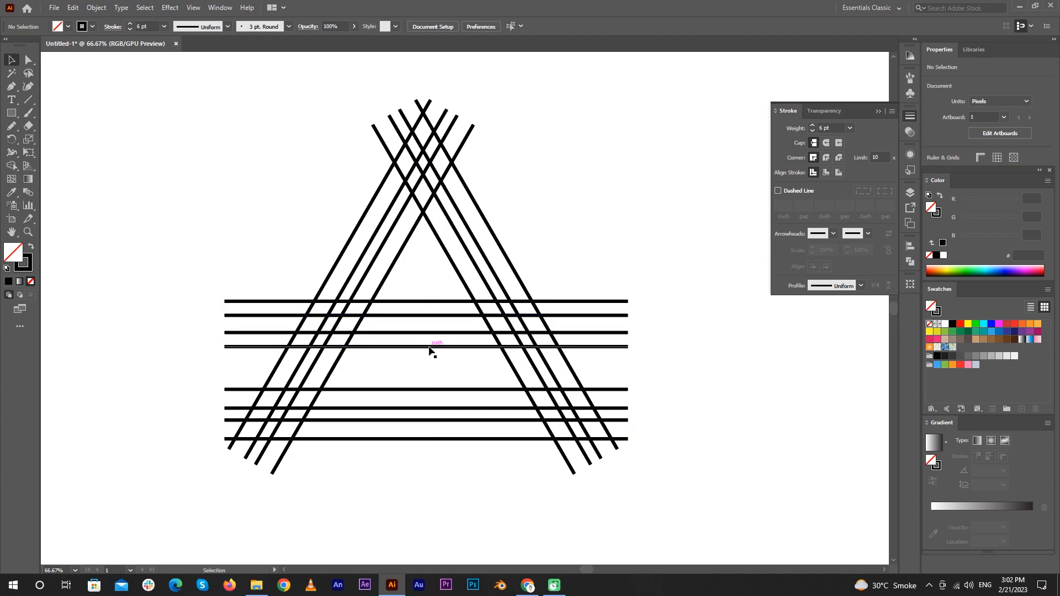
# Nudge the second and fourth lines of the upper horizontal group up 4 px together.
pyautogui.click(429, 347)
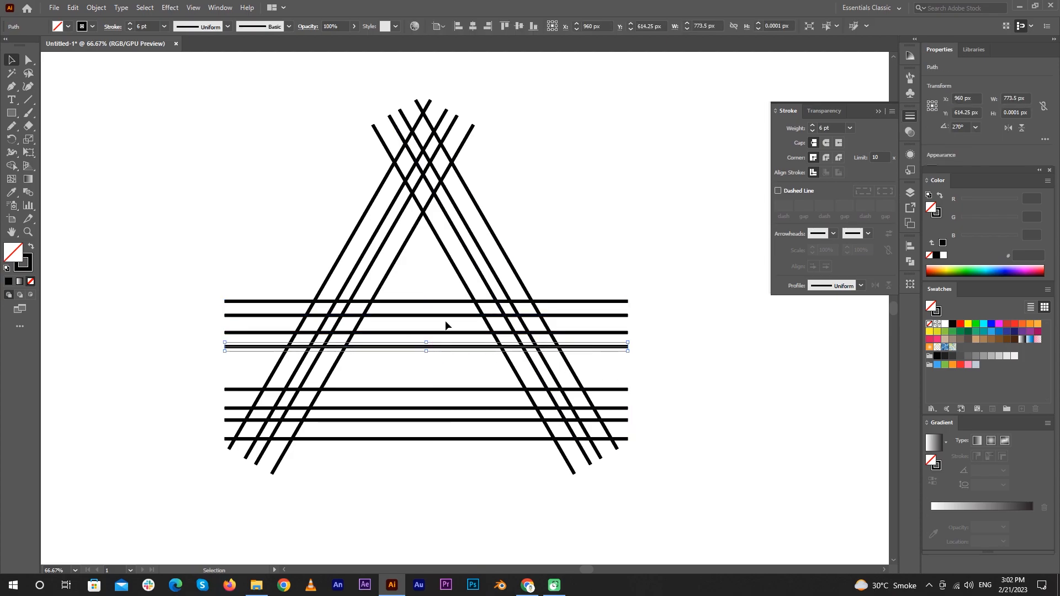
pyautogui.keyDown('shift'); pyautogui.click(448, 316); pyautogui.keyUp('shift')
pyautogui.press('Up')
pyautogui.press('Up')
pyautogui.press('Up')
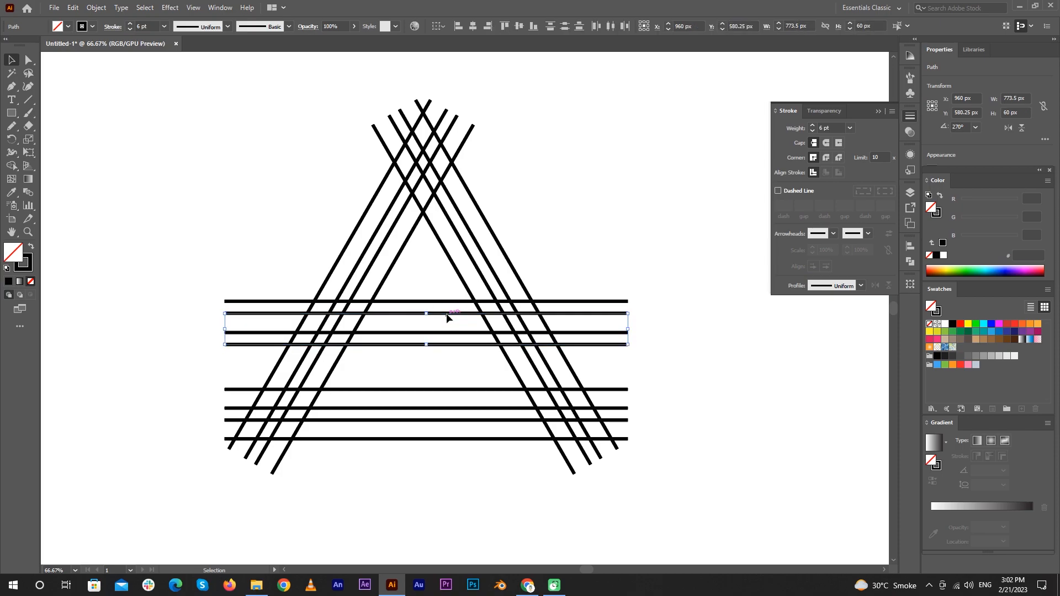
pyautogui.click(723, 379)
# Merge the outer band of the right leg, from the second horizontal line down to the lowest, into one black shape with Shape Builder.
pyautogui.moveTo(111, 63); pyautogui.dragTo(754, 513)
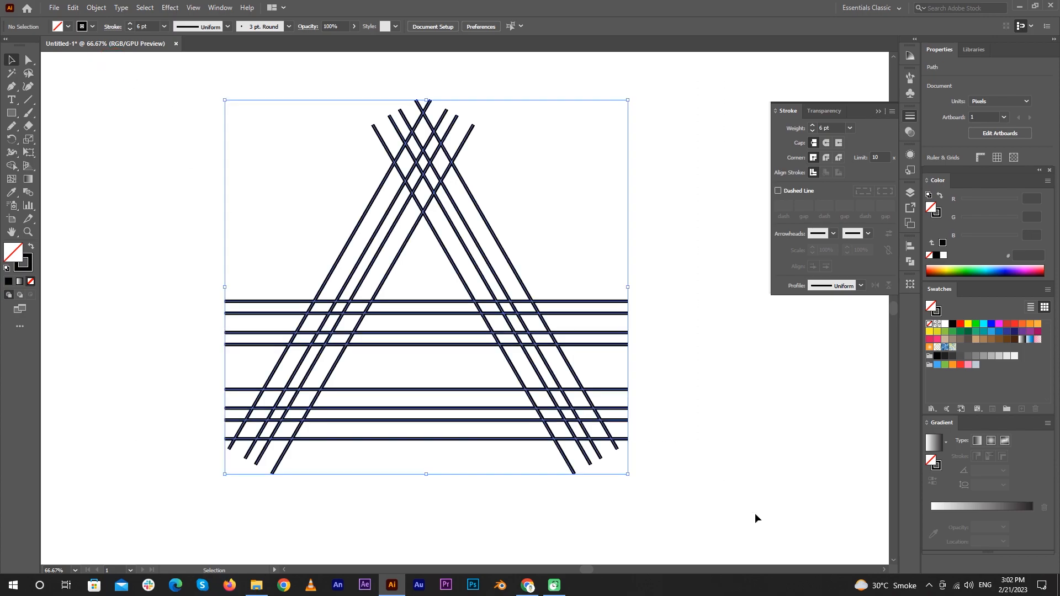
pyautogui.click(12, 168)
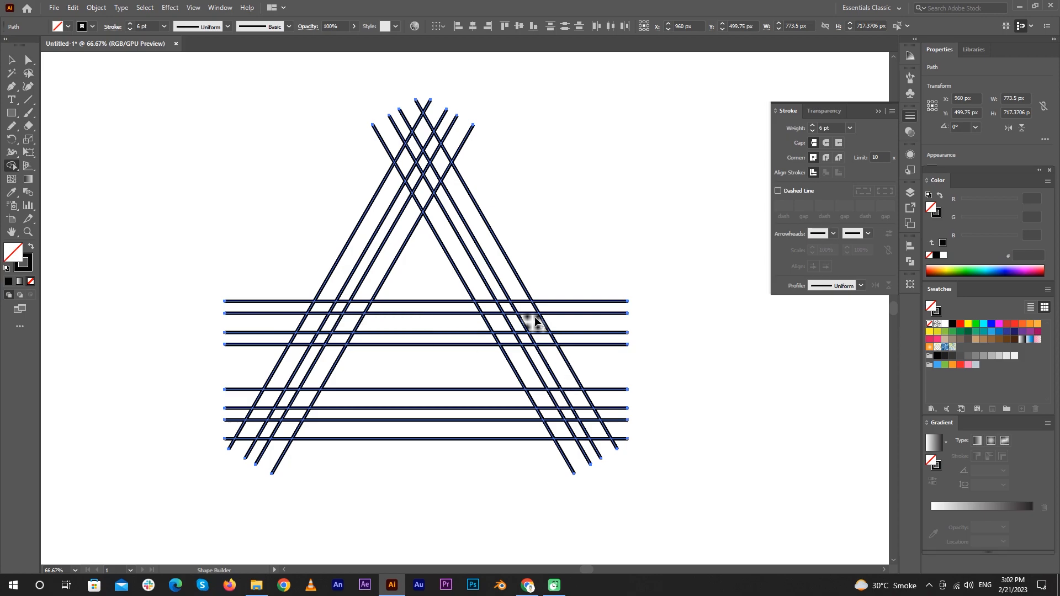
pyautogui.moveTo(535, 325); pyautogui.dragTo(599, 437)
pyautogui.click(28, 247)
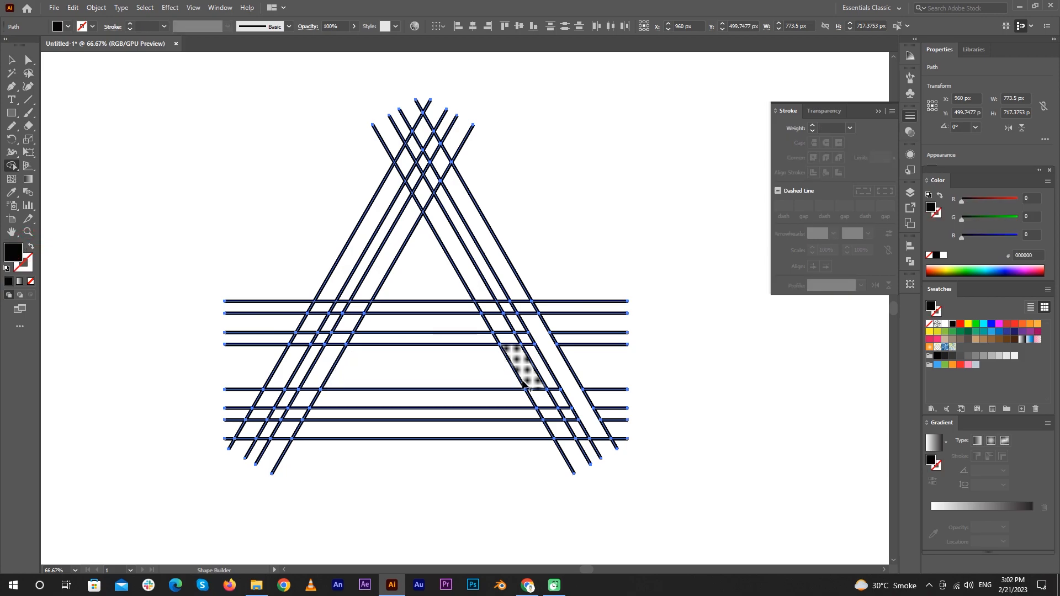
pyautogui.click(547, 349)
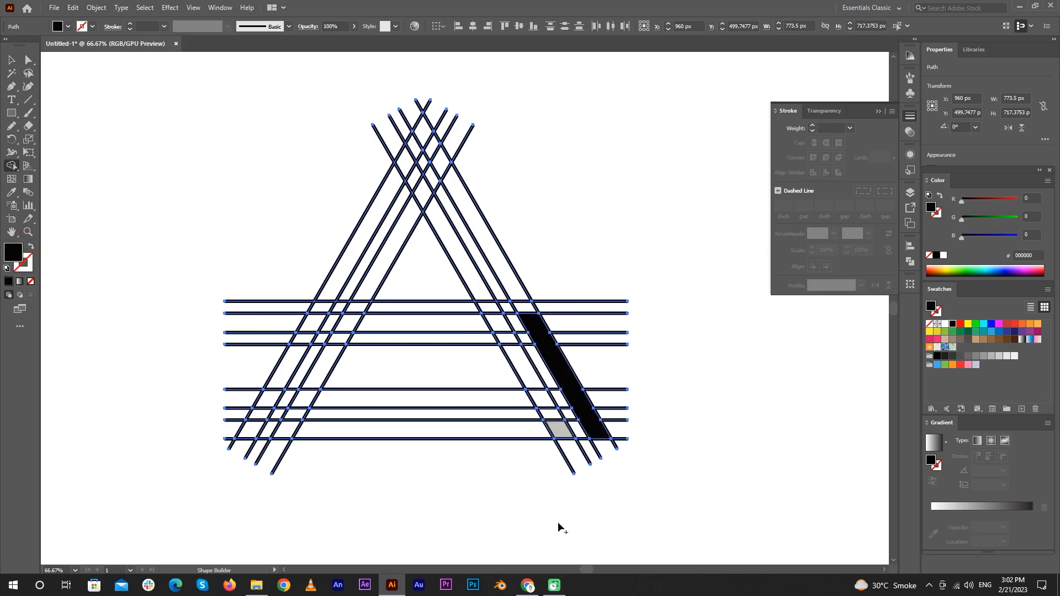
# Merge the crossbar between the second and third horizontal lines and the right leg's inner band below it into black shapes.
pyautogui.moveTo(503, 327); pyautogui.dragTo(309, 324)
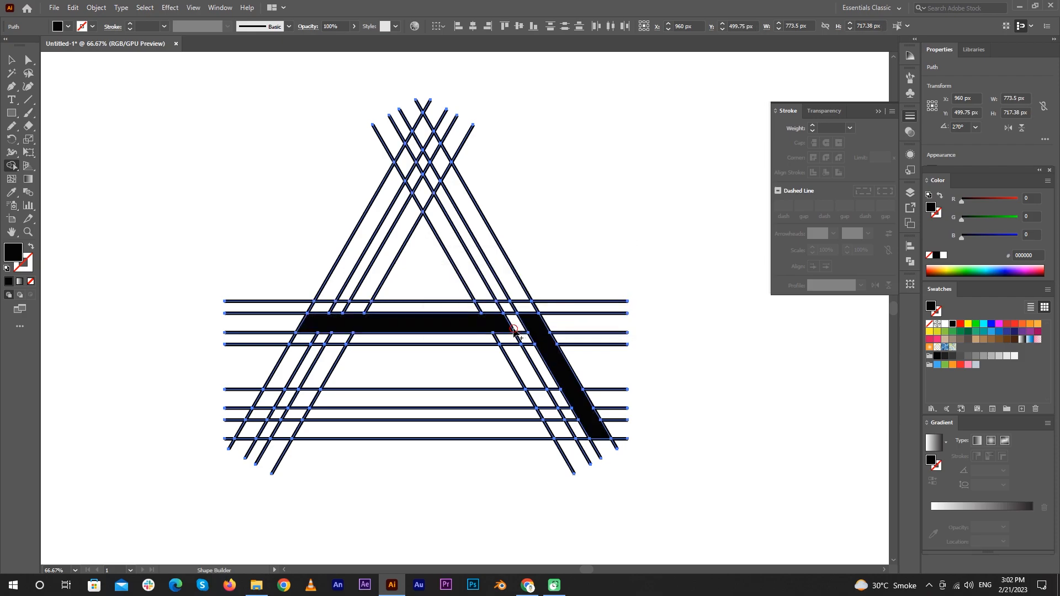
pyautogui.moveTo(521, 326)
pyautogui.mouseDown()
pyautogui.moveTo(516, 367)
pyautogui.moveTo(566, 474)
pyautogui.mouseUp()
# Fill the left leg's inner and outer bands below the crossbar and its outer band above the crossbar with black.
pyautogui.moveTo(323, 367); pyautogui.dragTo(287, 435)
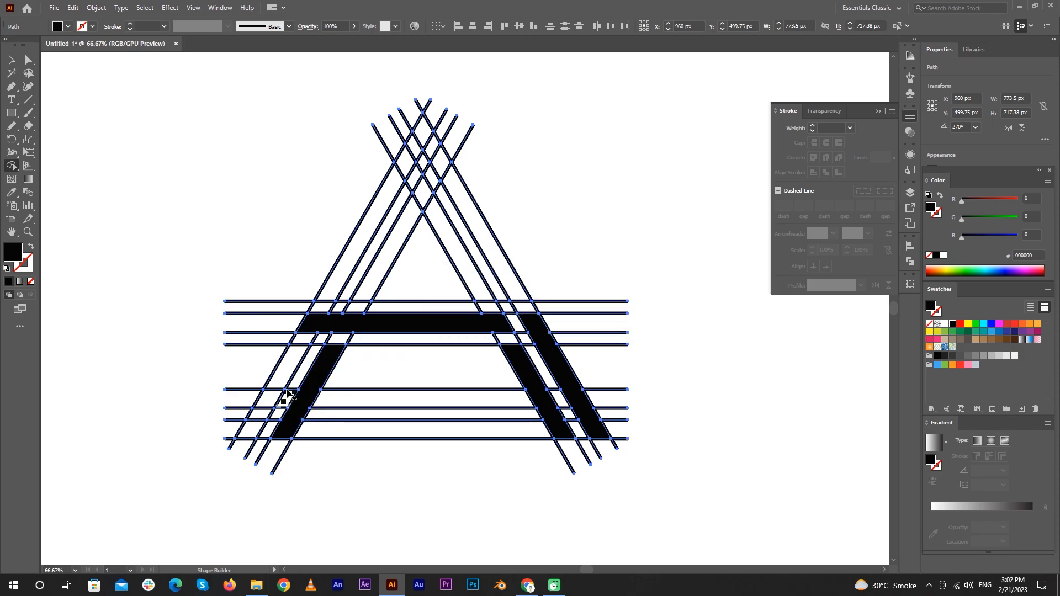
pyautogui.moveTo(280, 387); pyautogui.dragTo(257, 433)
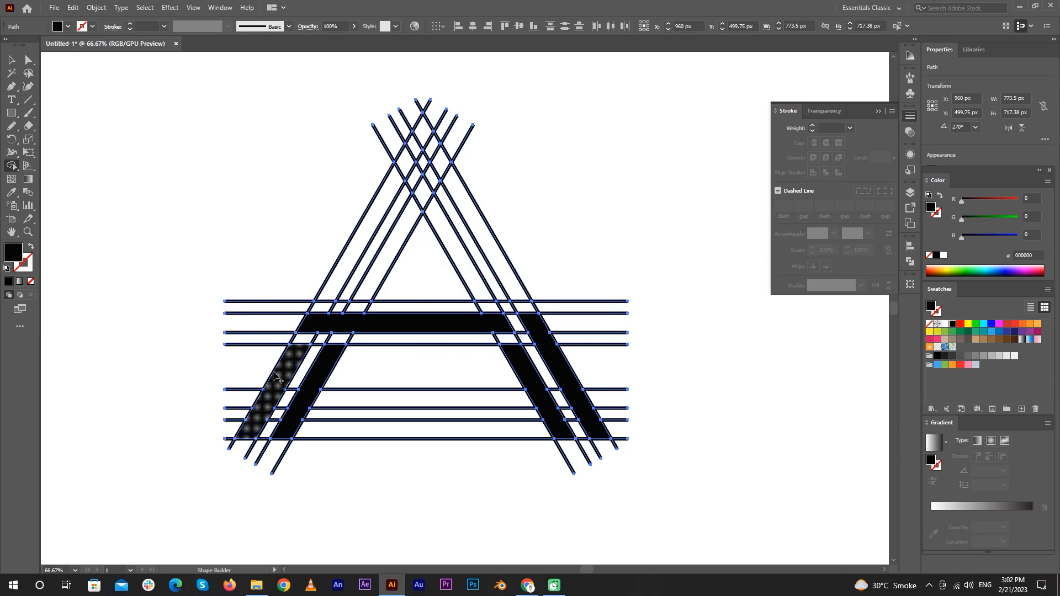
pyautogui.click(331, 292)
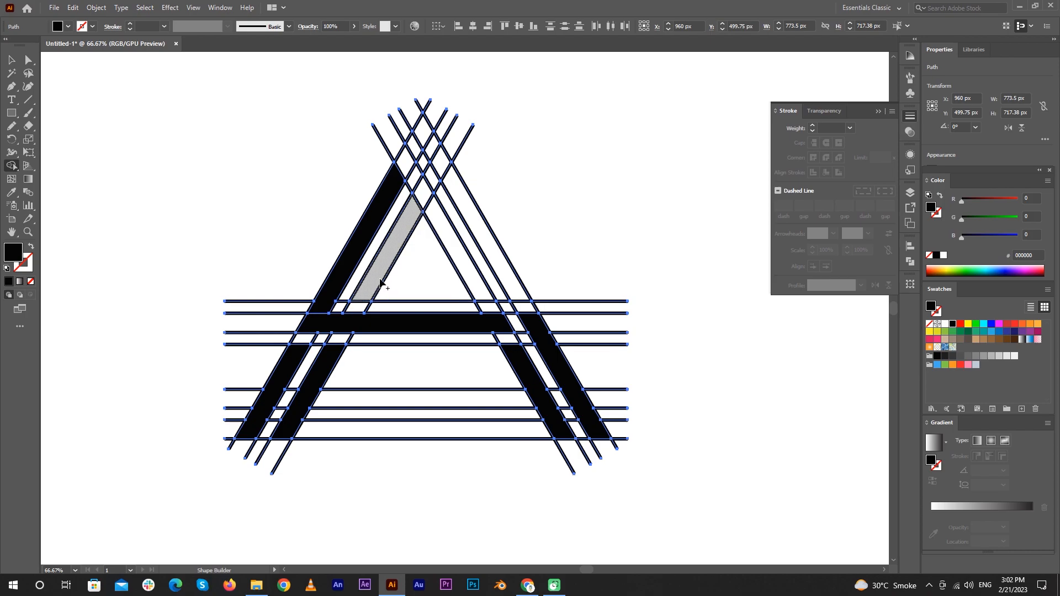
pyautogui.press('v')
pyautogui.click(575, 183)
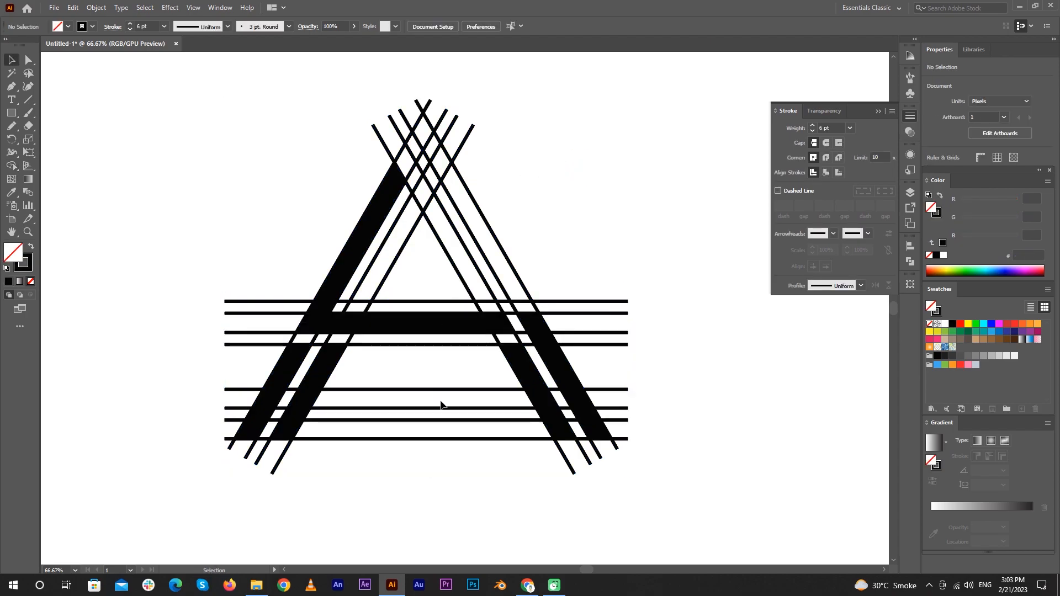
# Add a short horizontal line across the apex at the black left band's tip and extend that band up to it with Shape Builder.
pyautogui.moveTo(445, 390); pyautogui.dragTo(436, 166)
pyautogui.click(573, 197)
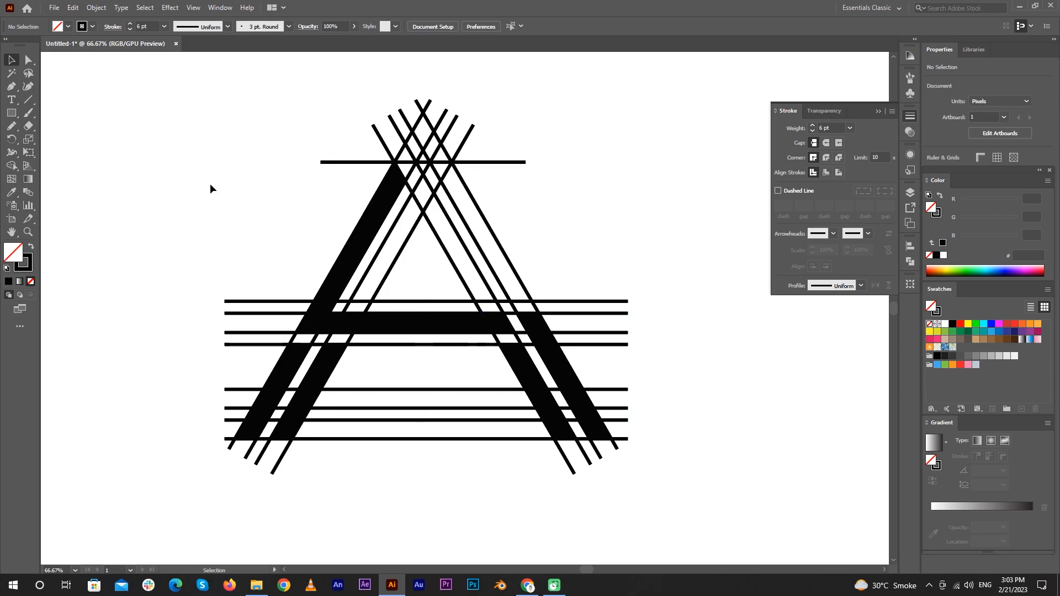
pyautogui.moveTo(159, 75); pyautogui.dragTo(715, 515)
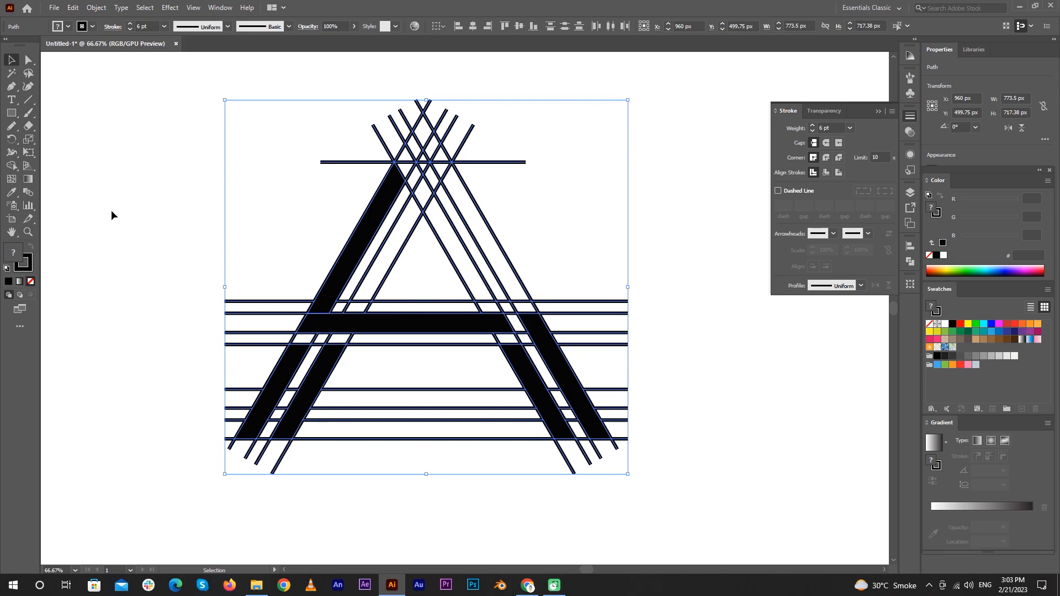
pyautogui.click(11, 165)
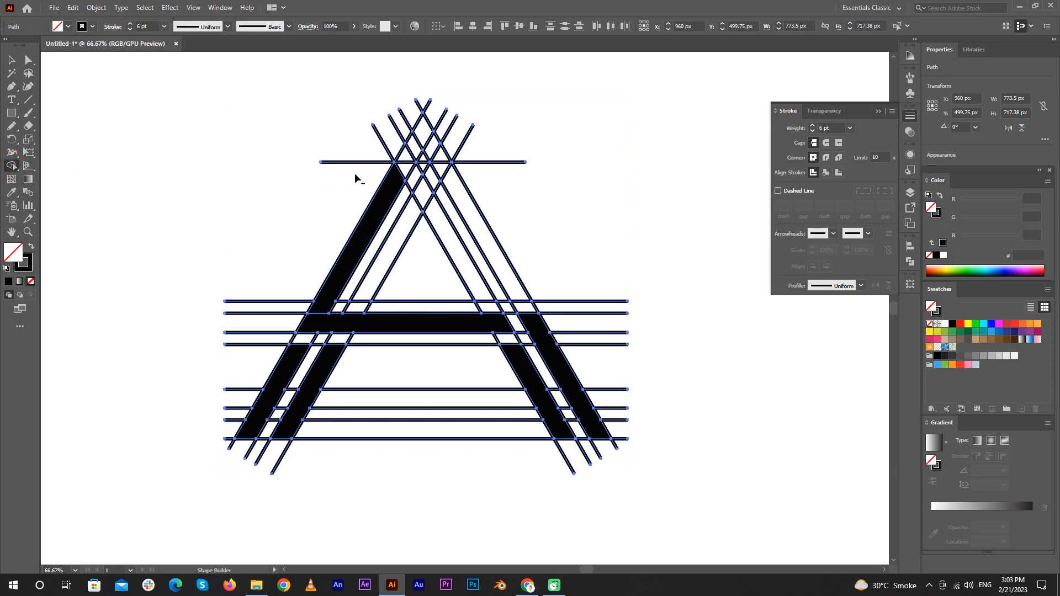
pyautogui.click(30, 248)
pyautogui.click(391, 167)
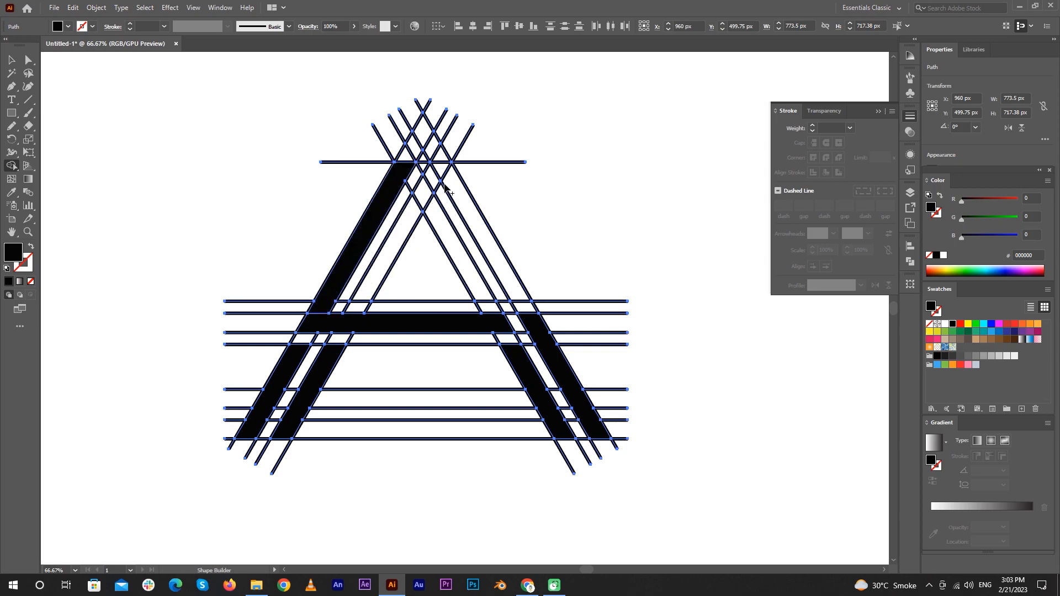
# Merge the left leg's inner band, from the apex line down to the topmost line of the crossbar group, into one black shape.
pyautogui.moveTo(440, 171); pyautogui.dragTo(403, 222)
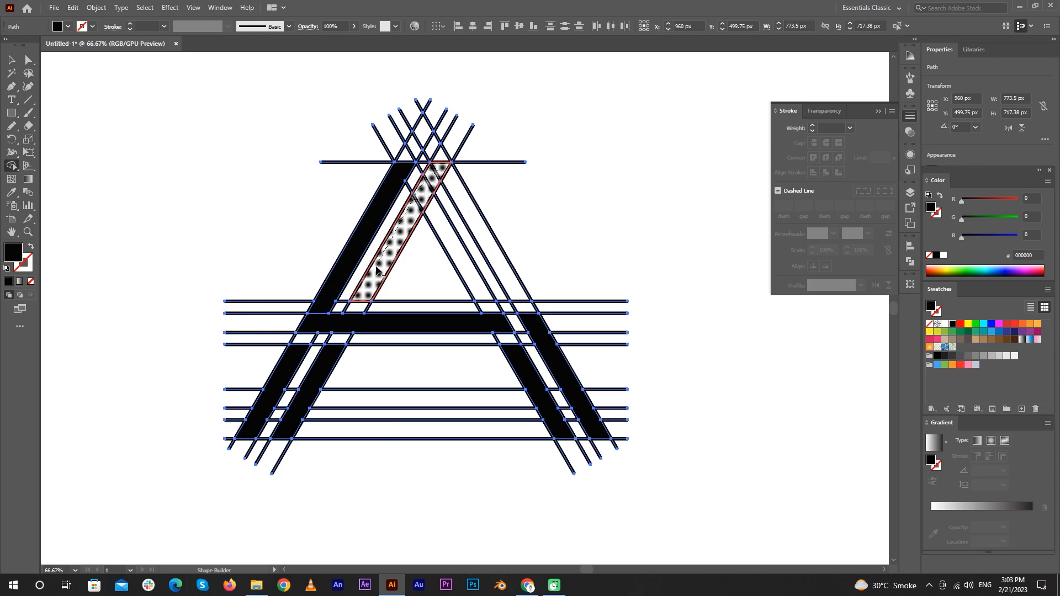
pyautogui.moveTo(373, 288); pyautogui.dragTo(374, 291)
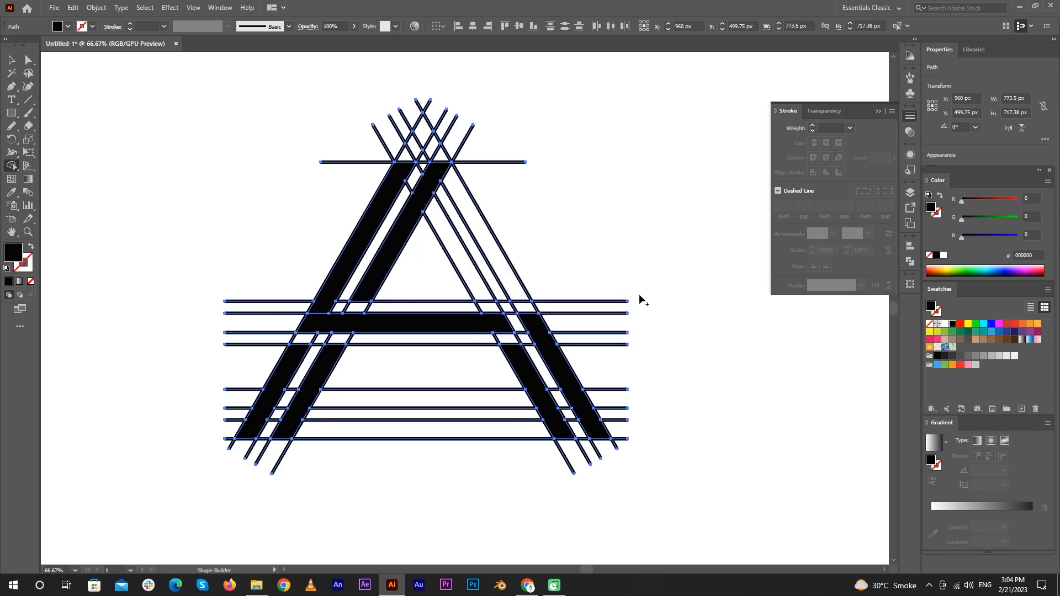
pyautogui.click(660, 274)
pyautogui.click(11, 60)
pyautogui.click(110, 166)
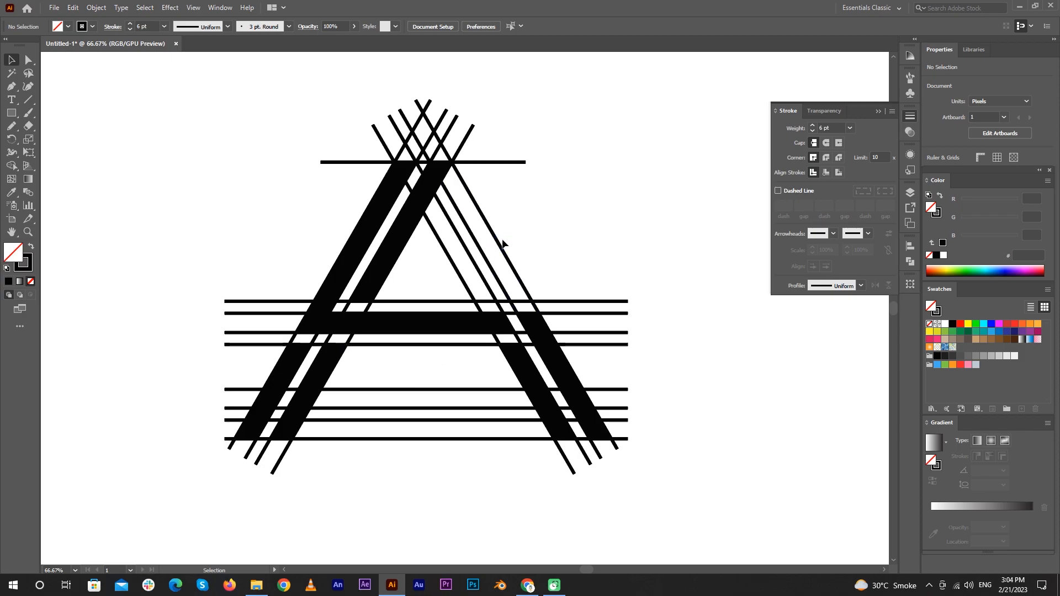
# Copy the upper segment of the right leg's outermost line to the empty area beside the design and reflect it across the vertical axis.
pyautogui.moveTo(497, 241); pyautogui.dragTo(641, 223)
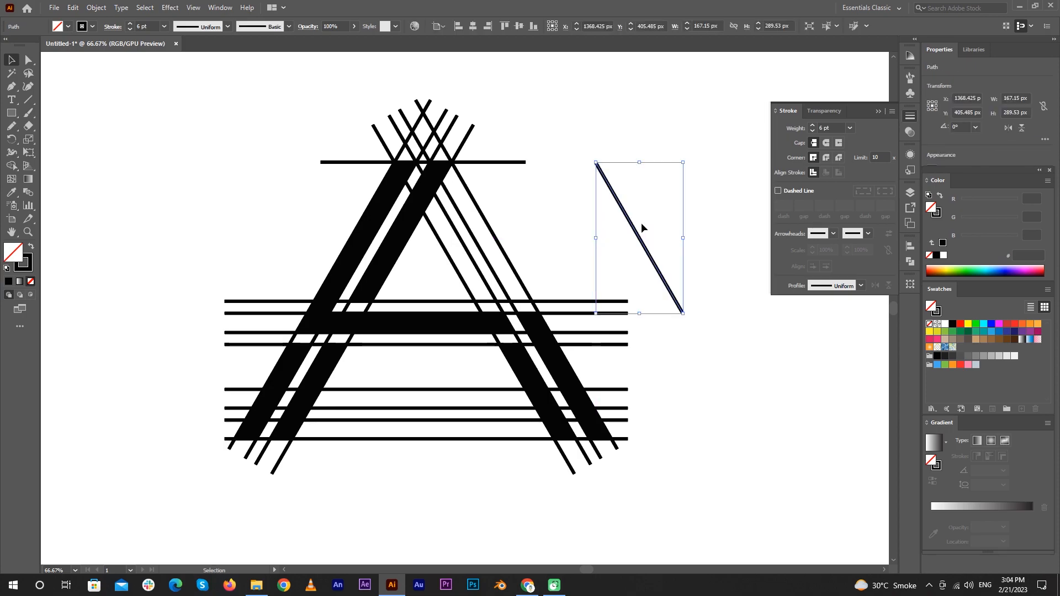
pyautogui.rightClick(640, 223)
pyautogui.moveTo(689, 412)
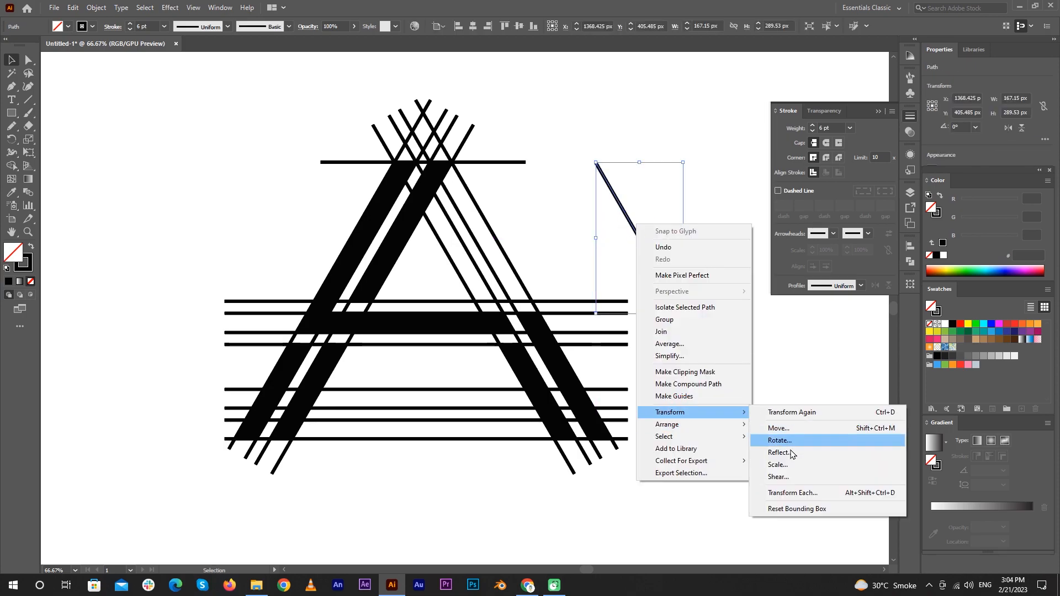
pyautogui.click(803, 461)
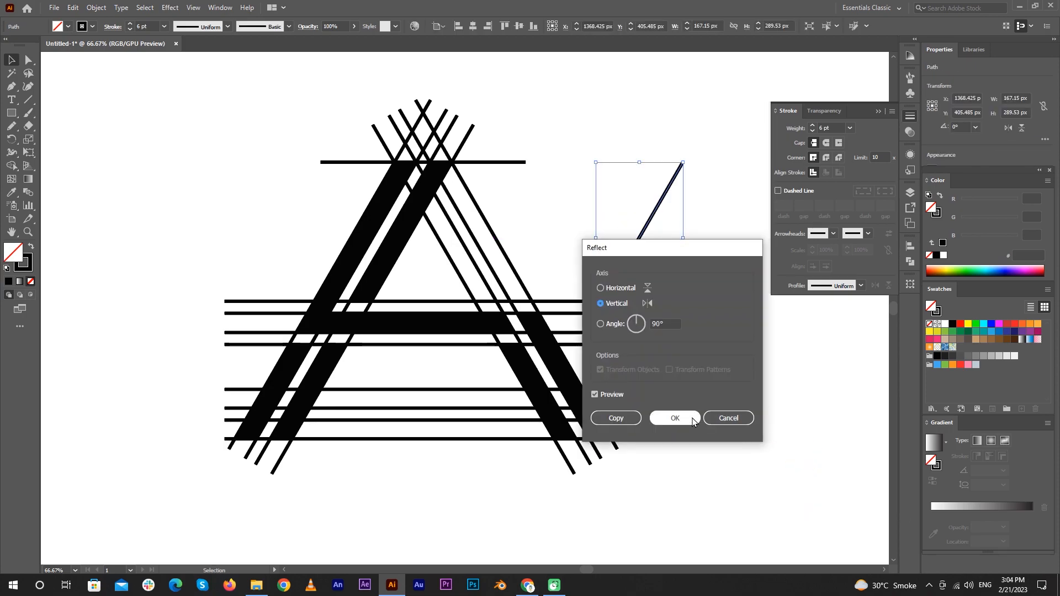
pyautogui.click(675, 419)
pyautogui.click(522, 224)
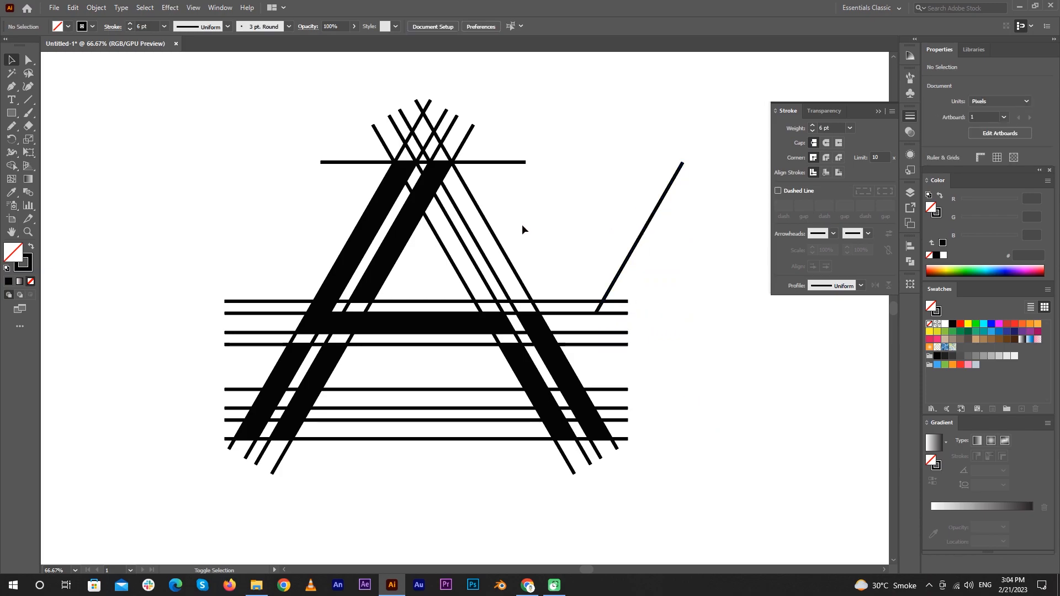
# Move the reflected line horizontally back into the triangle, parallel to the left leg's inner band, at X 953.425 px.
pyautogui.click(644, 233)
pyautogui.click(640, 232)
pyautogui.moveTo(650, 217); pyautogui.dragTo(434, 212)
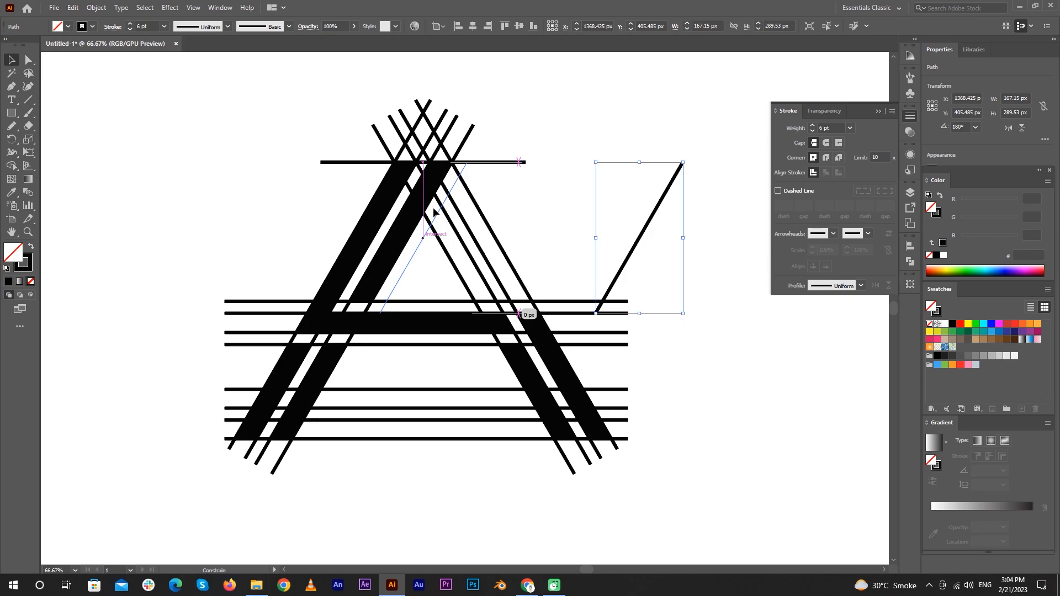
pyautogui.moveTo(434, 212); pyautogui.dragTo(435, 212)
pyautogui.press('Left')
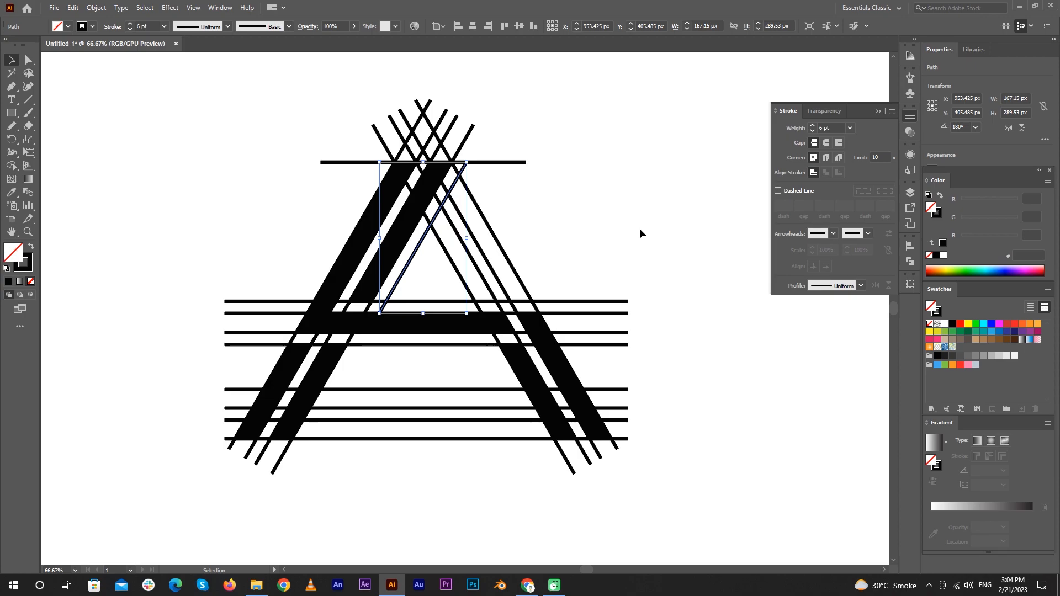
pyautogui.click(658, 185)
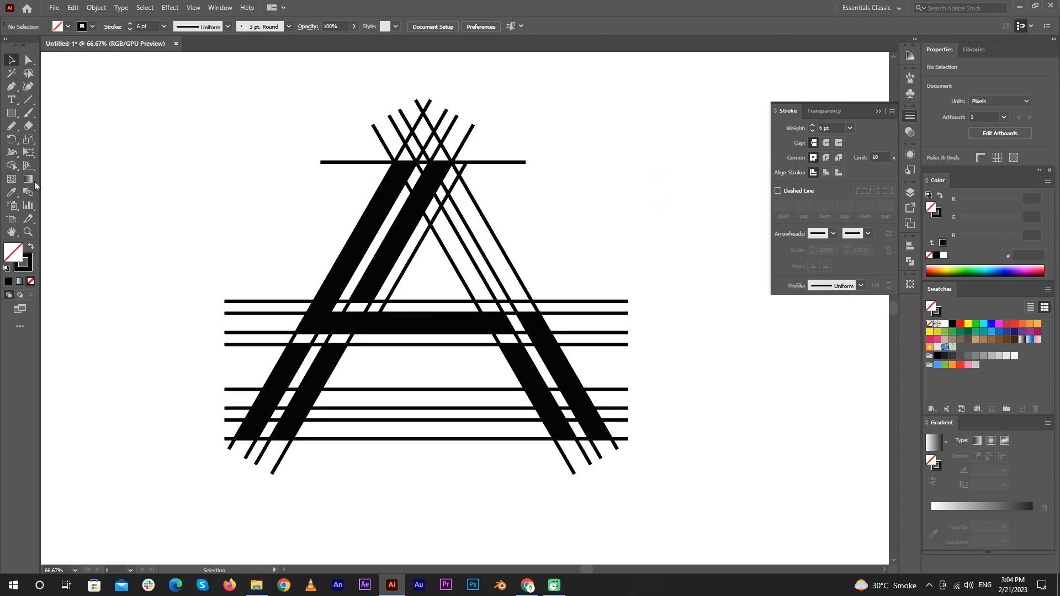
# Turn the right leg's two upper bands between the apex and the crossbar into black shapes with Shape Builder.
pyautogui.moveTo(136, 99); pyautogui.dragTo(724, 477)
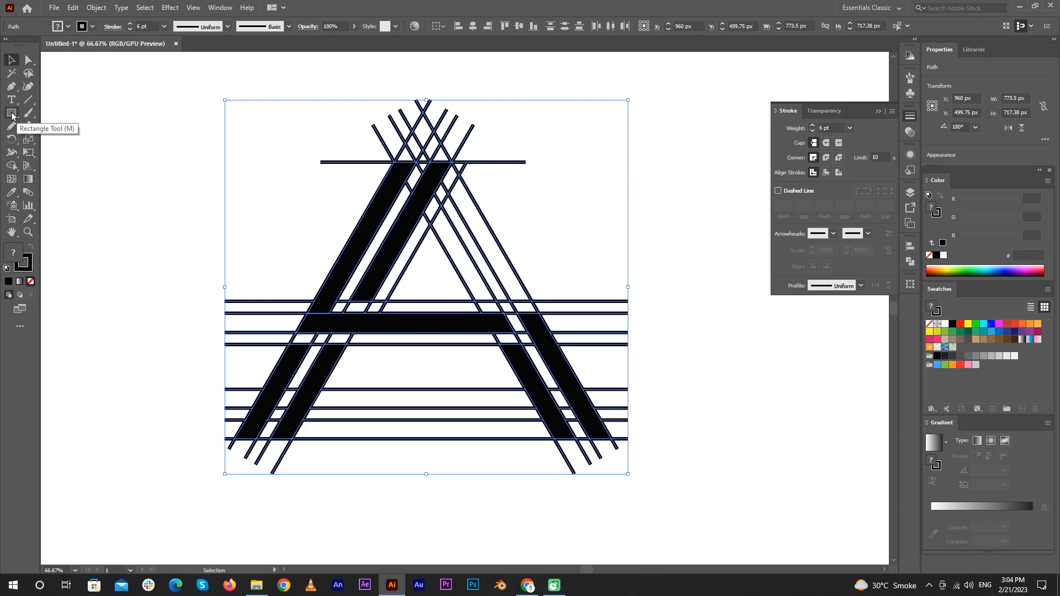
pyautogui.click(12, 165)
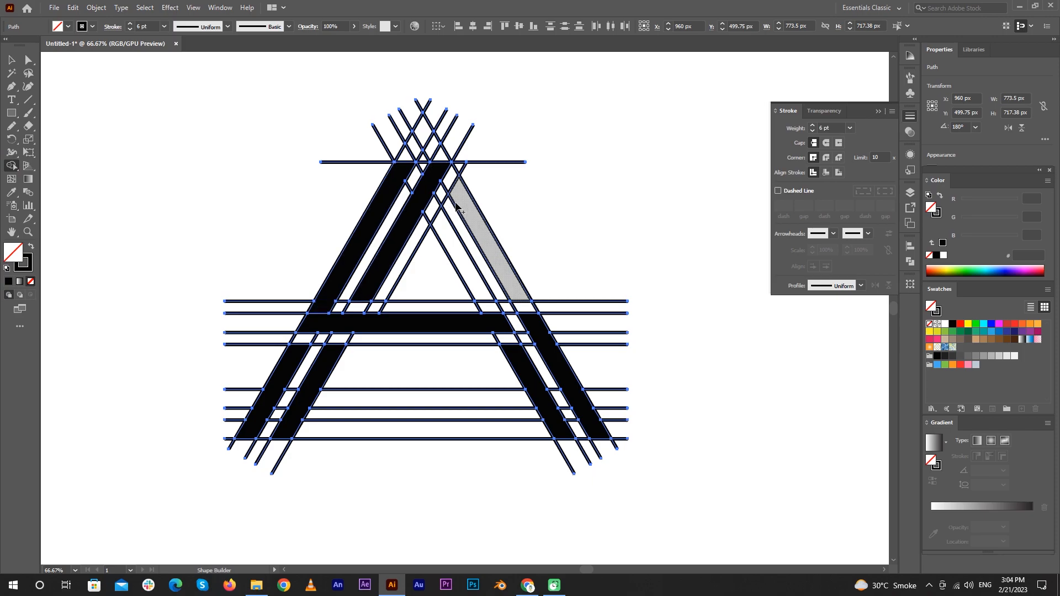
pyautogui.click(29, 248)
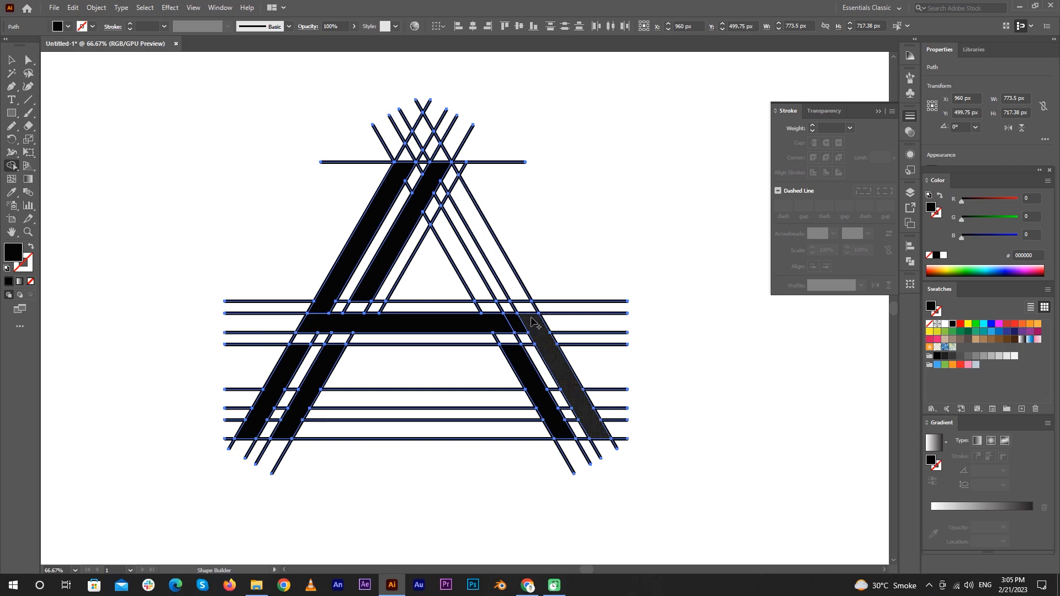
pyautogui.click(512, 288)
pyautogui.click(478, 280)
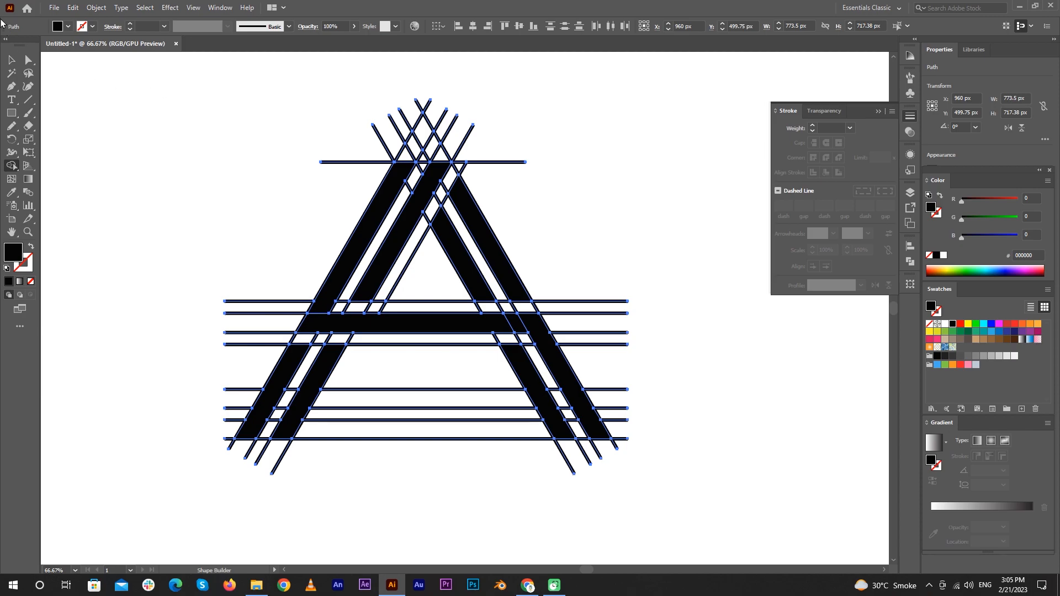
# Delete the line ends above the apex line and the apex line's overhanging ends on both sides.
pyautogui.click(11, 60)
pyautogui.click(353, 216)
pyautogui.hotkey('ctrl', '-')
pyautogui.moveTo(351, 118); pyautogui.dragTo(603, 191)
pyautogui.press('Delete')
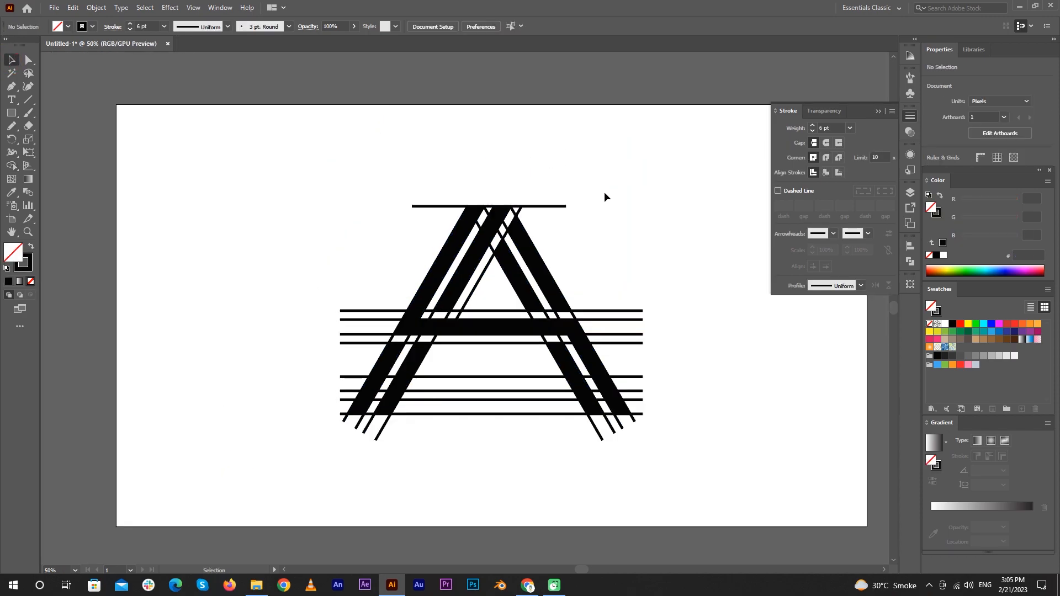
pyautogui.scroll(1, 591, 192)
pyautogui.moveTo(553, 167); pyautogui.dragTo(558, 228)
pyautogui.press('Delete')
pyautogui.moveTo(336, 168); pyautogui.dragTo(390, 241)
pyautogui.press('Delete')
# Delete the line ends sticking out beside and below the letter and the horizontal lines between its lower legs.
pyautogui.moveTo(203, 305); pyautogui.dragTo(261, 506)
pyautogui.press('Delete')
pyautogui.moveTo(397, 534); pyautogui.dragTo(445, 394)
pyautogui.press('Delete')
pyautogui.moveTo(224, 549); pyautogui.dragTo(737, 495)
pyautogui.press('Delete')
pyautogui.moveTo(701, 318); pyautogui.dragTo(599, 527)
pyautogui.press('Delete')
# Delete the line segments bridging the gaps between the diagonal bands at the very apex.
pyautogui.scroll(5, 417, 193)
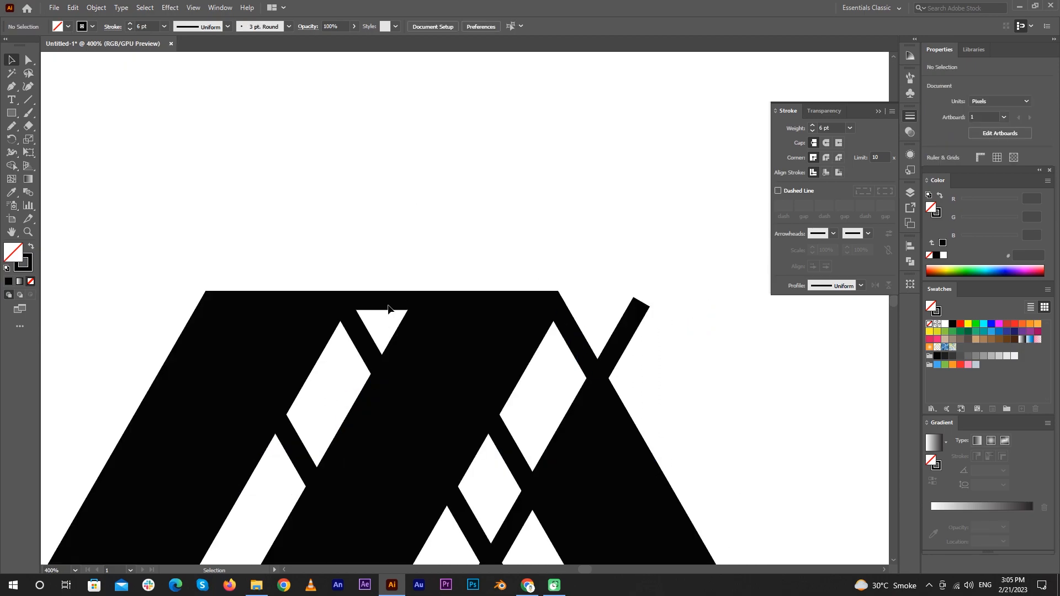
pyautogui.click(371, 336)
pyautogui.press('Delete')
pyautogui.click(586, 331)
pyautogui.press('Delete')
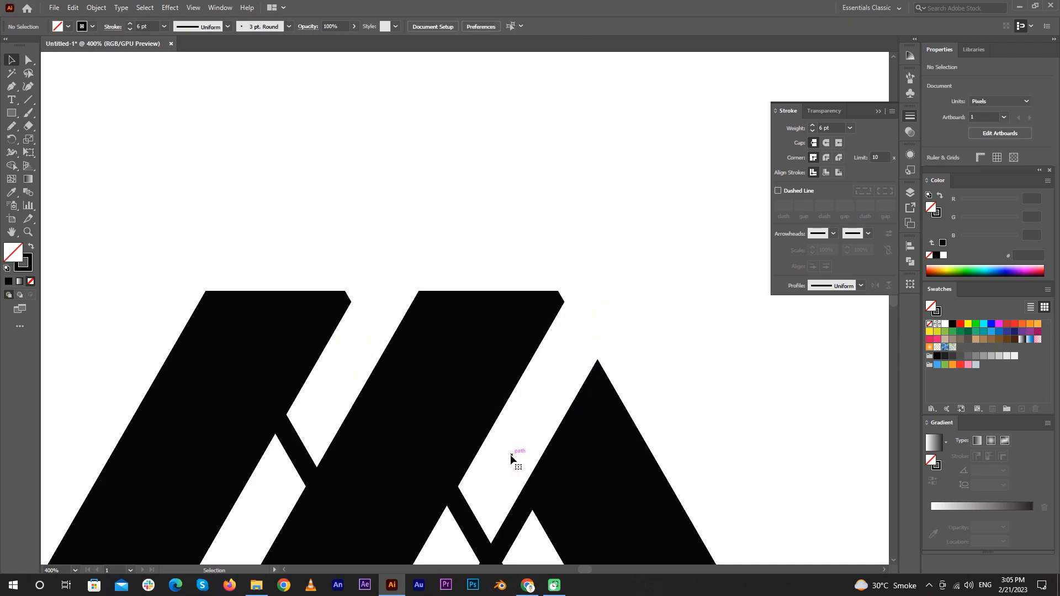
# Delete the remaining line segments bridging the upper diagonal gaps and the thin line along the counter's left side.
pyautogui.scroll(-3, 509, 454)
pyautogui.click(476, 322)
pyautogui.press('Delete')
pyautogui.click(503, 323)
pyautogui.press('Delete')
pyautogui.click(404, 425)
pyautogui.press('Delete')
pyautogui.click(302, 251)
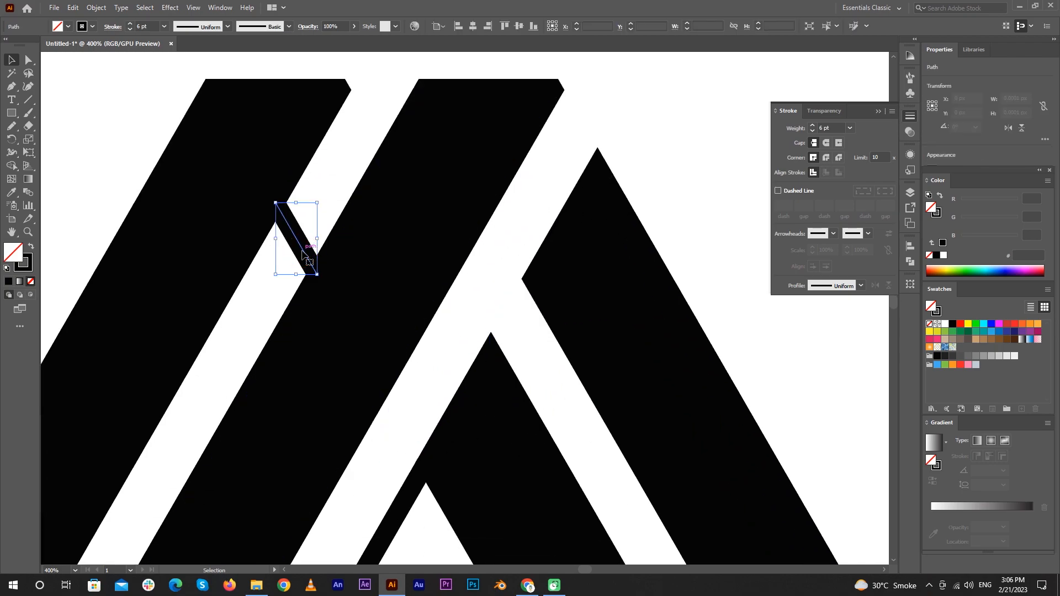
pyautogui.press('Delete')
pyautogui.moveTo(475, 408); pyautogui.dragTo(581, 232)
pyautogui.click(474, 387)
pyautogui.press('Delete')
# Delete the line pieces crossing the gap above the crossbar and the horizontal segments joining the upper bands' lower ends.
pyautogui.scroll(-5, 516, 430)
pyautogui.moveTo(530, 458); pyautogui.dragTo(489, 293)
pyautogui.scroll(2, 403, 323)
pyautogui.moveTo(371, 312); pyautogui.dragTo(827, 319)
pyautogui.press('Delete')
pyautogui.click(382, 302)
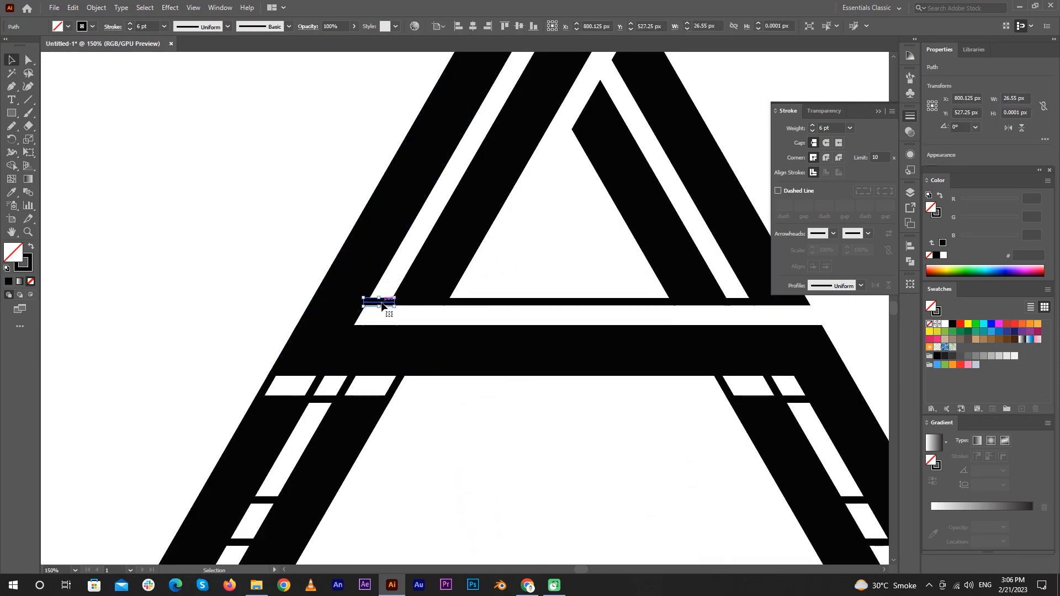
pyautogui.press('Delete')
pyautogui.click(474, 302)
pyautogui.press('Delete')
pyautogui.click(736, 302)
pyautogui.press('Delete')
# Delete the line pieces crossing the gap between the crossbar and the lower leg bands.
pyautogui.moveTo(573, 438); pyautogui.dragTo(470, 328)
pyautogui.click(878, 111)
pyautogui.moveTo(163, 261); pyautogui.dragTo(687, 282)
pyautogui.press('Delete')
# Delete the short horizontal segments bridging the gap between the lower right leg's two bands.
pyautogui.click(700, 293)
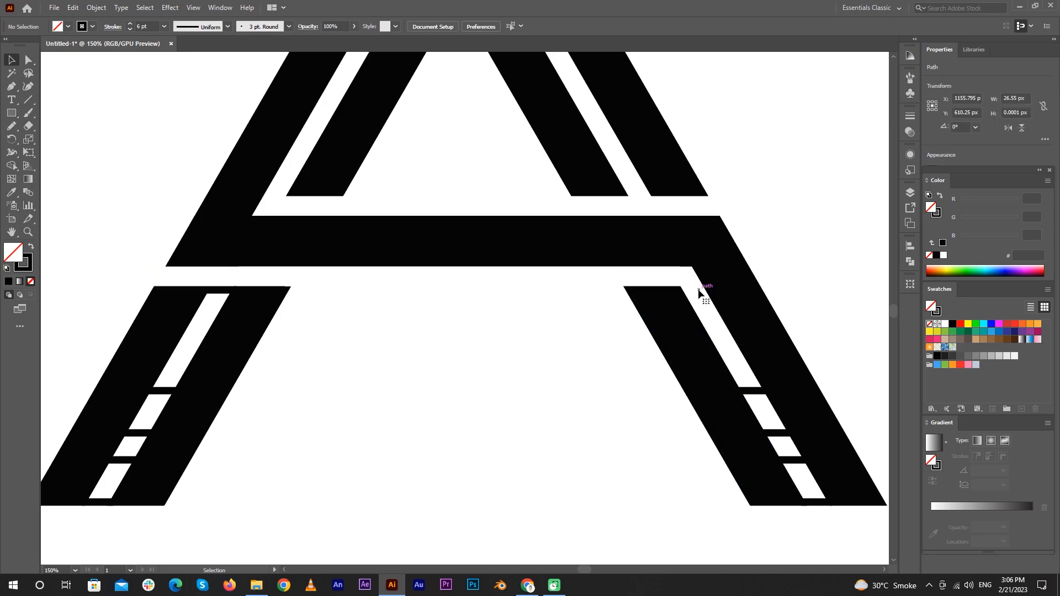
pyautogui.click(754, 391)
pyautogui.press('Delete')
pyautogui.click(777, 433)
pyautogui.press('Delete')
pyautogui.click(792, 460)
pyautogui.press('Delete')
pyautogui.click(814, 501)
pyautogui.press('Delete')
# Delete the short horizontal segments bridging the gap between the lower left leg's two bands.
pyautogui.click(99, 502)
pyautogui.press('Delete')
pyautogui.click(122, 460)
pyautogui.press('Delete')
pyautogui.click(138, 433)
pyautogui.press('Delete')
pyautogui.click(160, 391)
pyautogui.press('Delete')
pyautogui.press('Delete')
# Select all the black pieces of the letter and combine them with Pathfinder Unite.
pyautogui.scroll(-2, 466, 426)
pyautogui.moveTo(323, 135); pyautogui.dragTo(618, 503)
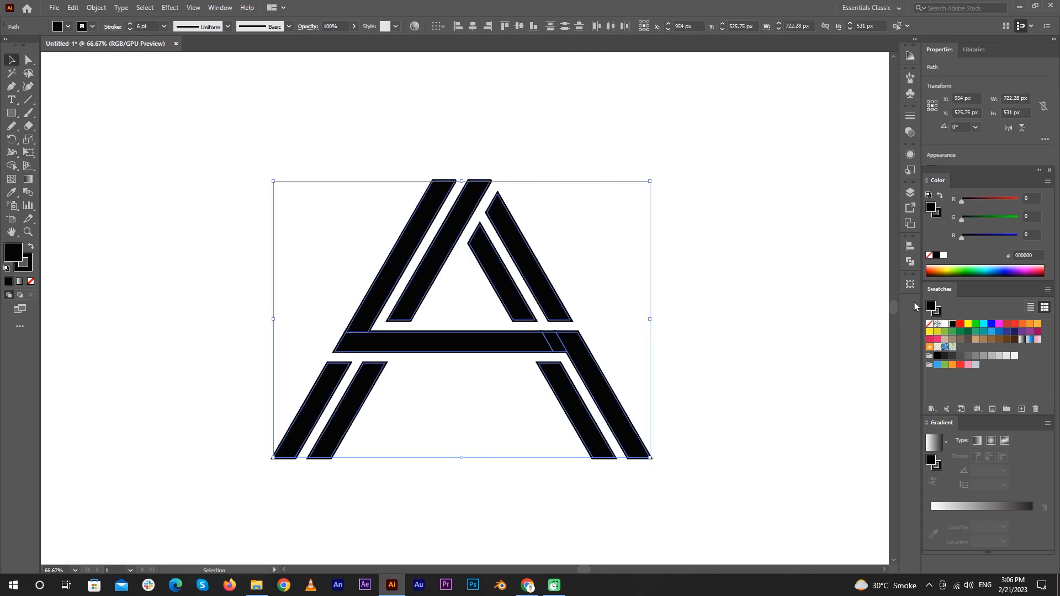
pyautogui.click(913, 263)
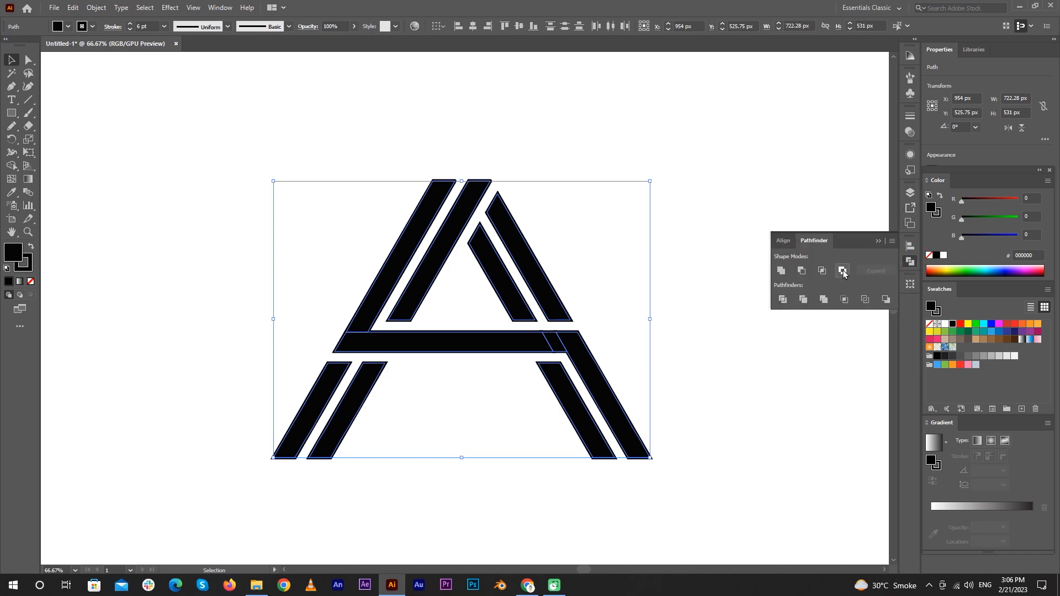
pyautogui.click(781, 273)
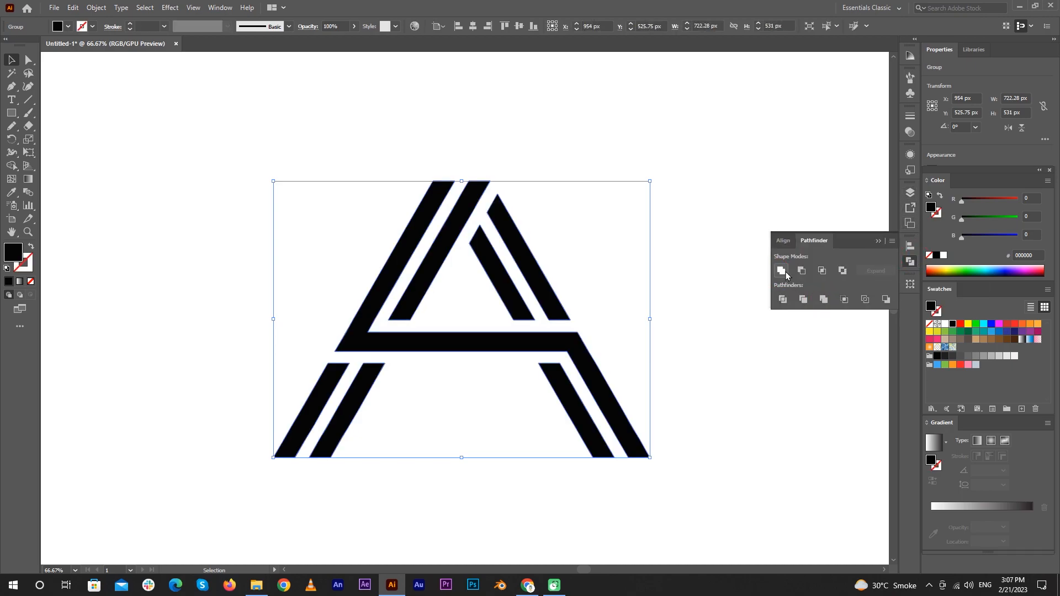
# Move the united letter up and to the left, to X 891 px and Y 485.75 px.
pyautogui.click(717, 365)
pyautogui.moveTo(582, 349); pyautogui.dragTo(550, 328)
pyautogui.click(645, 315)
# Fill the letter with the white-to-black linear gradient and shift the gradient midpoint to about 33%.
pyautogui.click(933, 442)
pyautogui.click(523, 330)
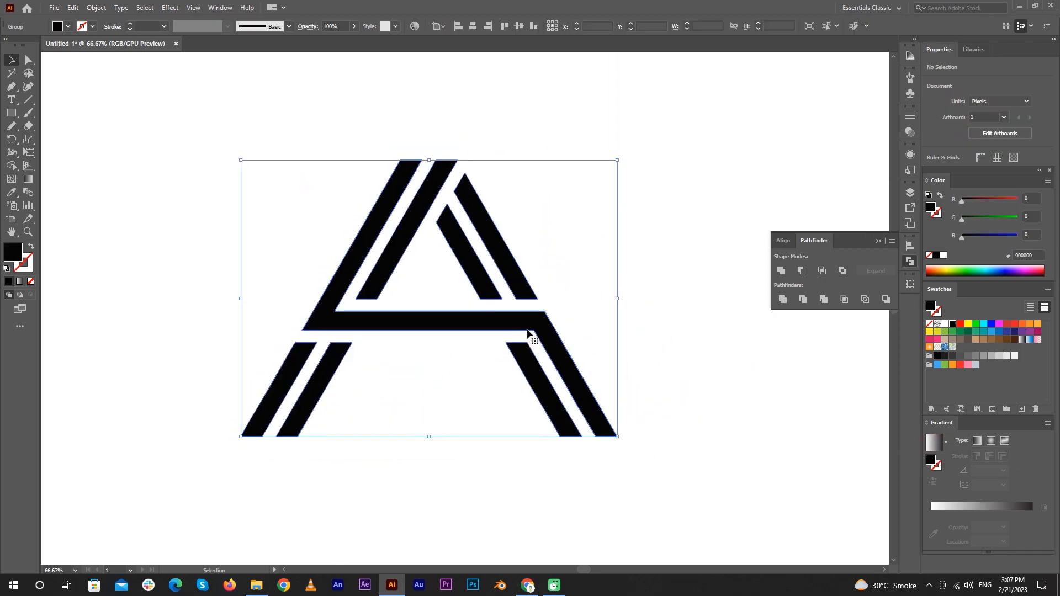
pyautogui.click(932, 446)
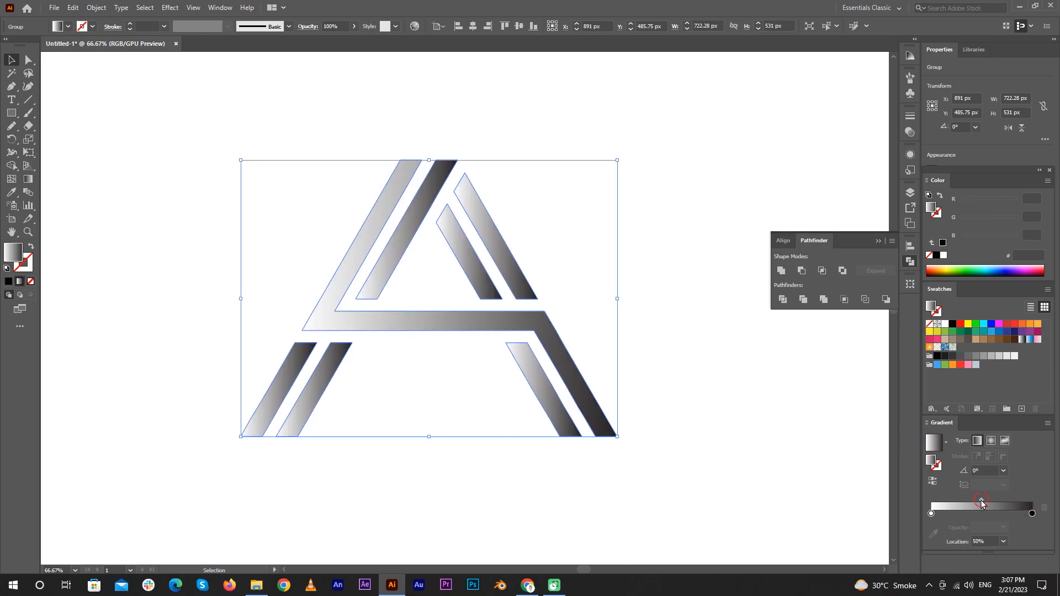
pyautogui.moveTo(981, 503); pyautogui.dragTo(963, 500)
pyautogui.click(745, 436)
pyautogui.scroll(-2, 680, 425)
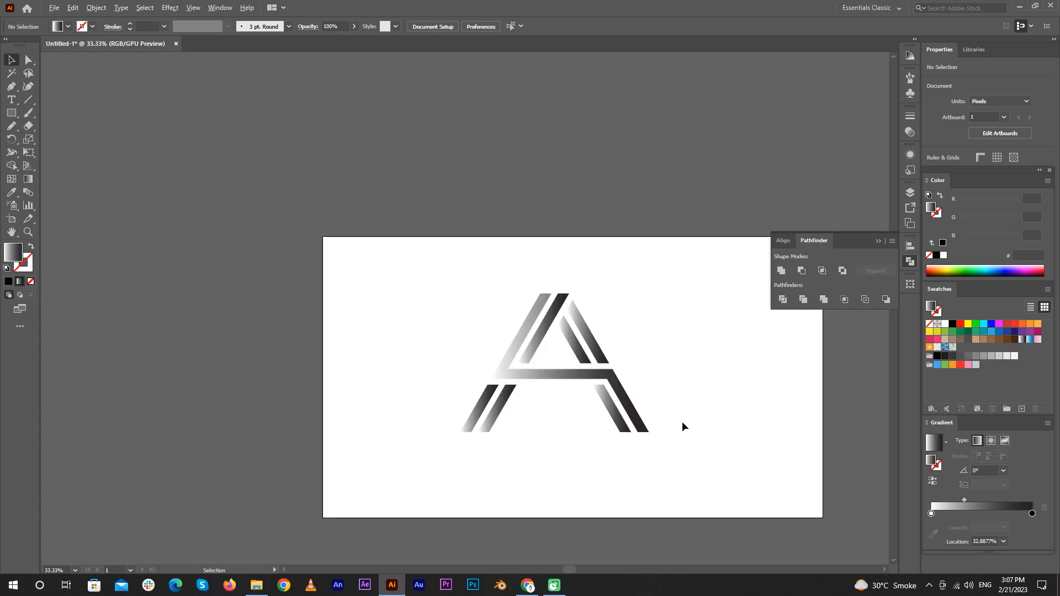
# Draw a 1920 × 1080 px background rectangle covering the artboard, fill it with dark grey 212121 and send it to the back.
pyautogui.click(12, 112)
pyautogui.moveTo(459, 260); pyautogui.dragTo(337, 187)
pyautogui.moveTo(201, 163); pyautogui.dragTo(701, 445)
pyautogui.doubleClick(11, 261)
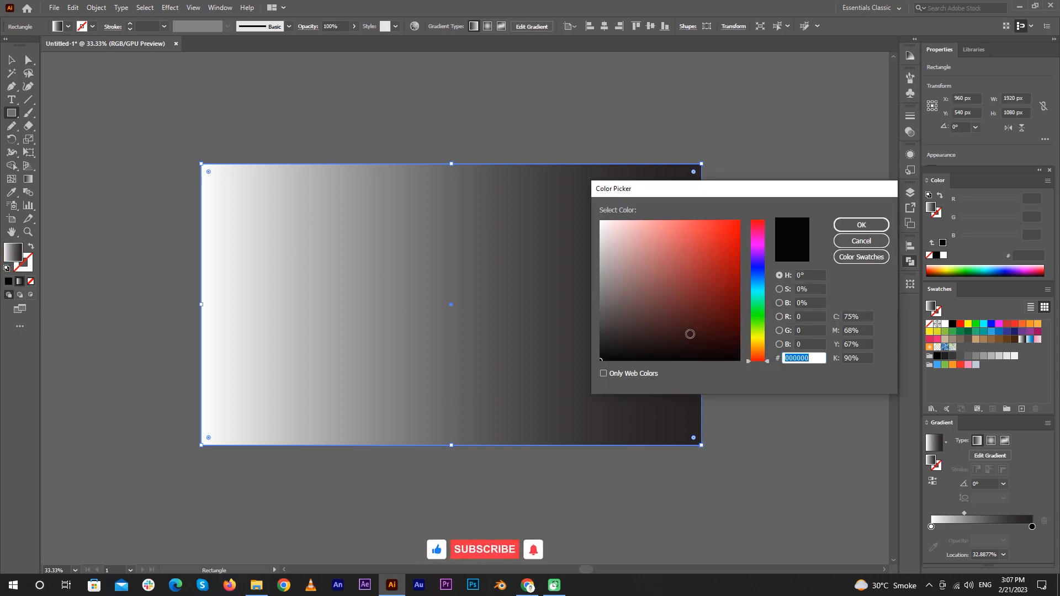
pyautogui.click(601, 342)
pyautogui.click(844, 226)
pyautogui.hotkey('ctrl', 'shift', '[')
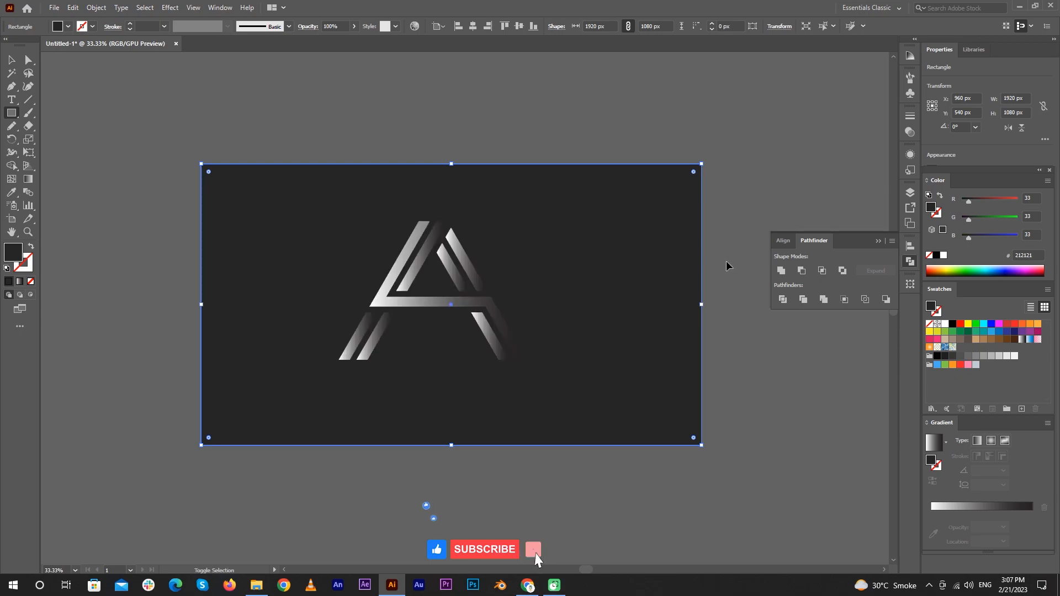
# Try light grey CCCCCC on the background rectangle, settle on orange FF931E, and deselect it.
pyautogui.hotkey('ctrl', '=')
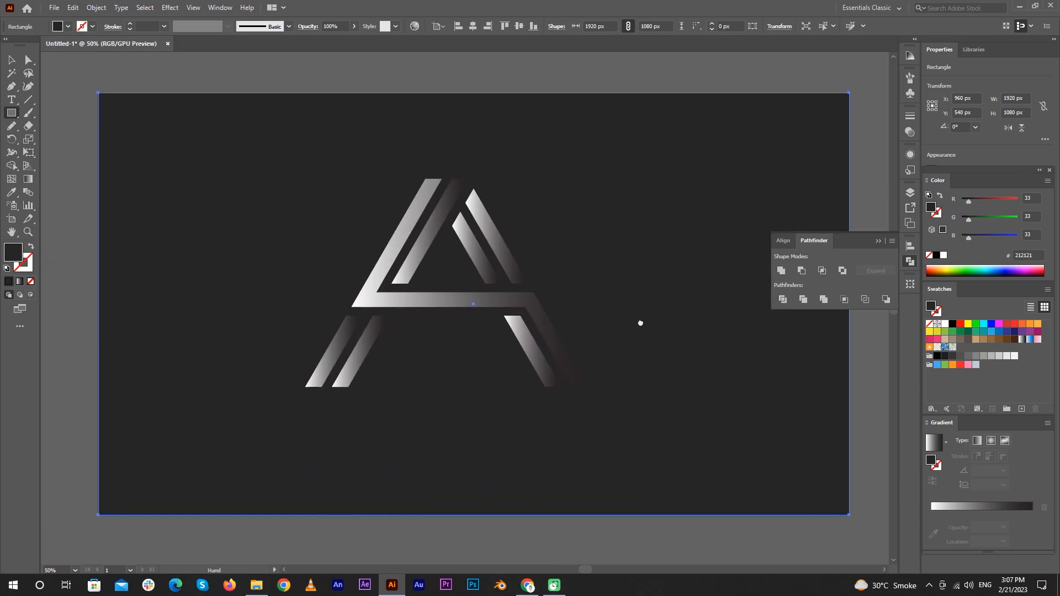
pyautogui.click(999, 356)
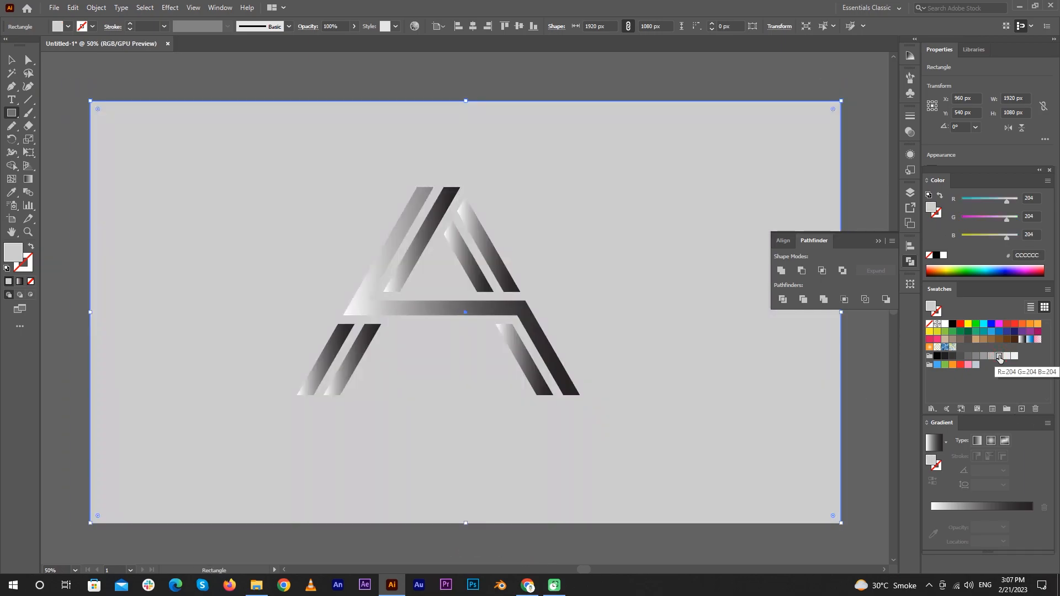
pyautogui.click(952, 364)
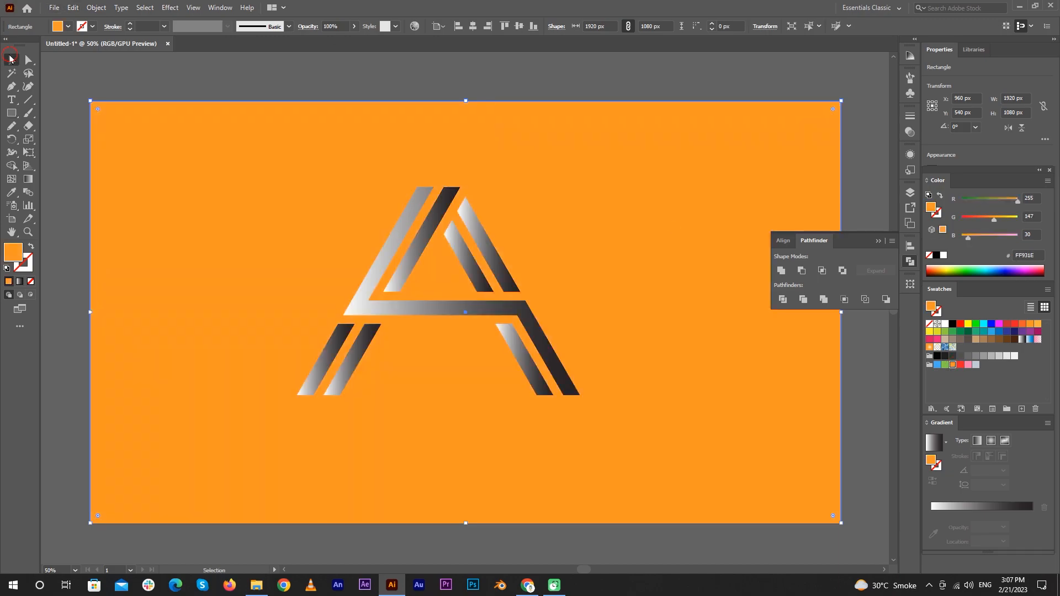
pyautogui.click(11, 59)
pyautogui.click(276, 77)
pyautogui.scroll(-1, 478, 119)
pyautogui.click(878, 241)
pyautogui.scroll(1, 715, 219)
pyautogui.moveTo(706, 209); pyautogui.dragTo(839, 274)
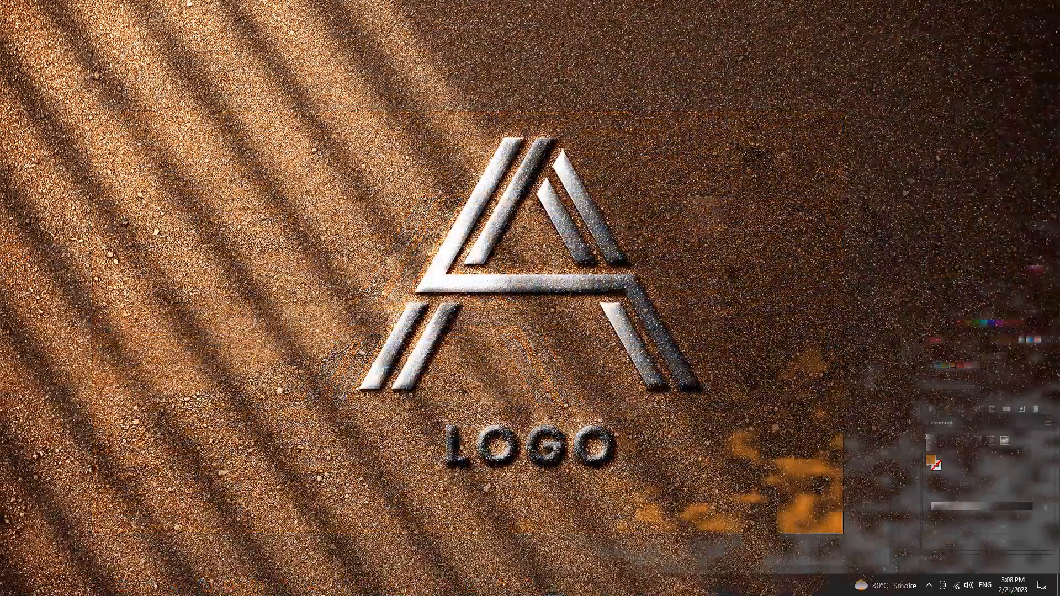